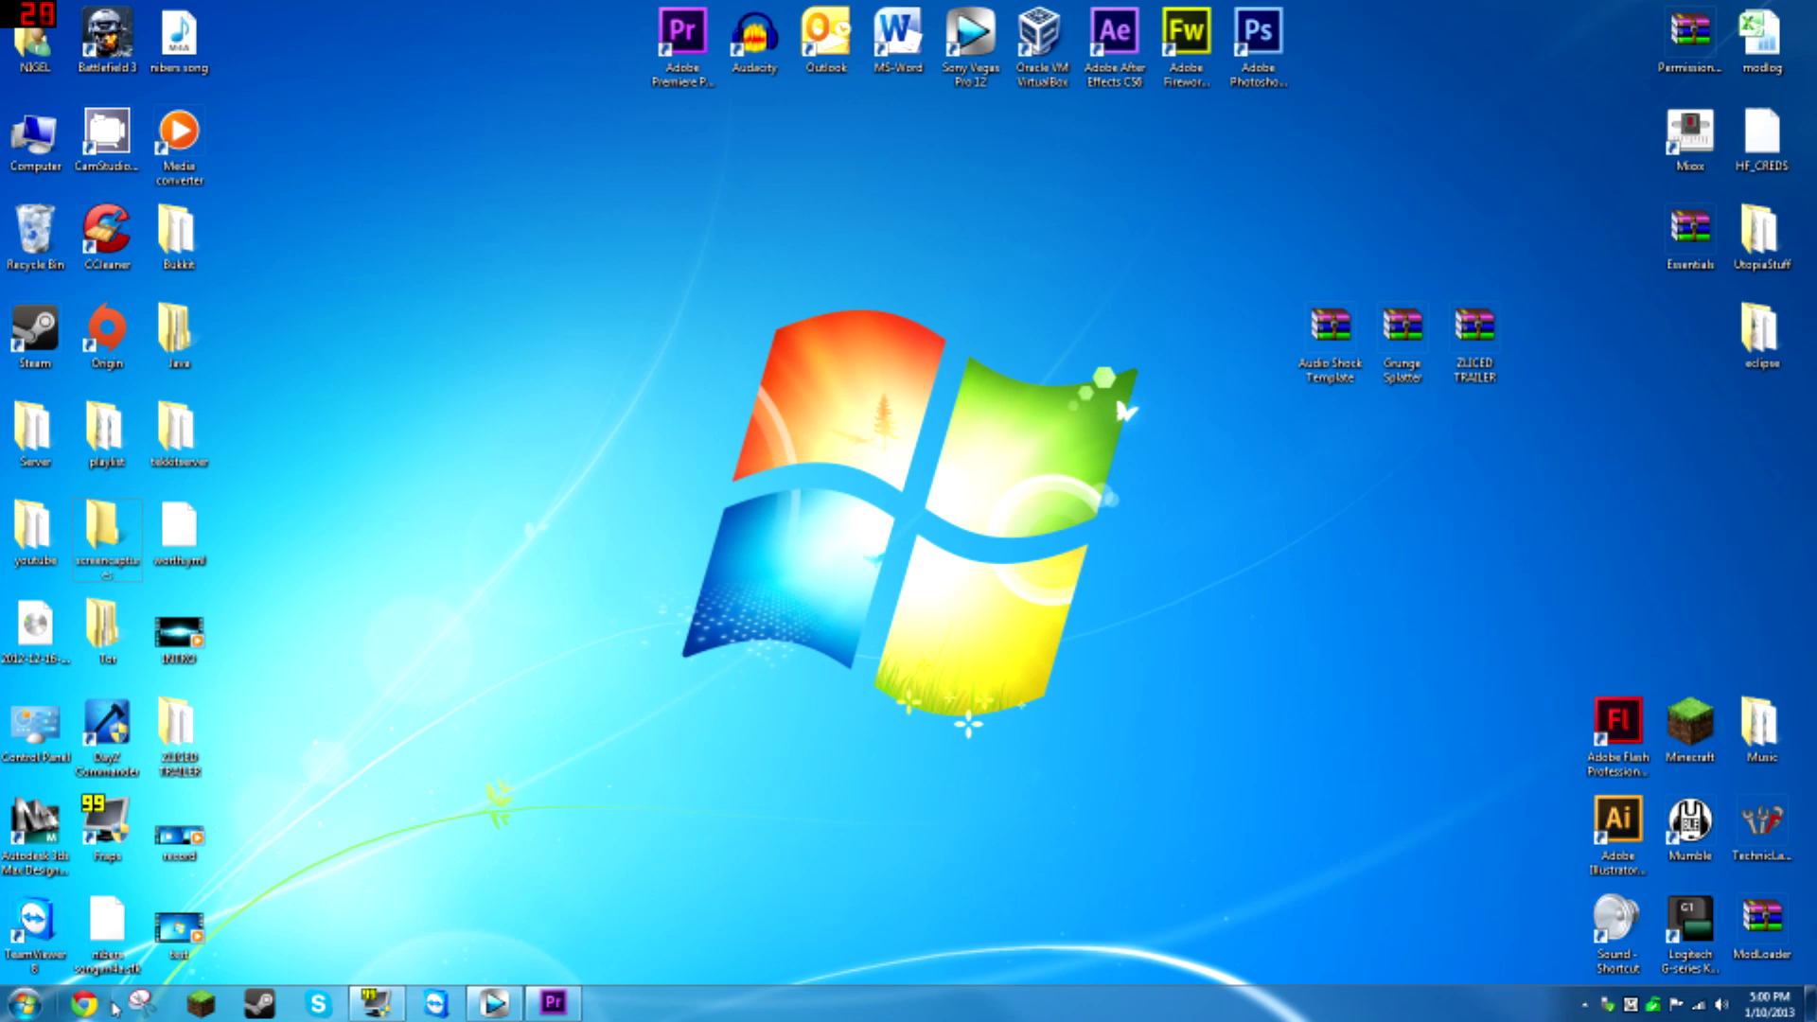
# Search Google for 'nodus' in Chrome and open the WizardHax Minecraft 1.4.6 & 1.4.7 Nodus download page.
pyautogui.click(83, 1002)
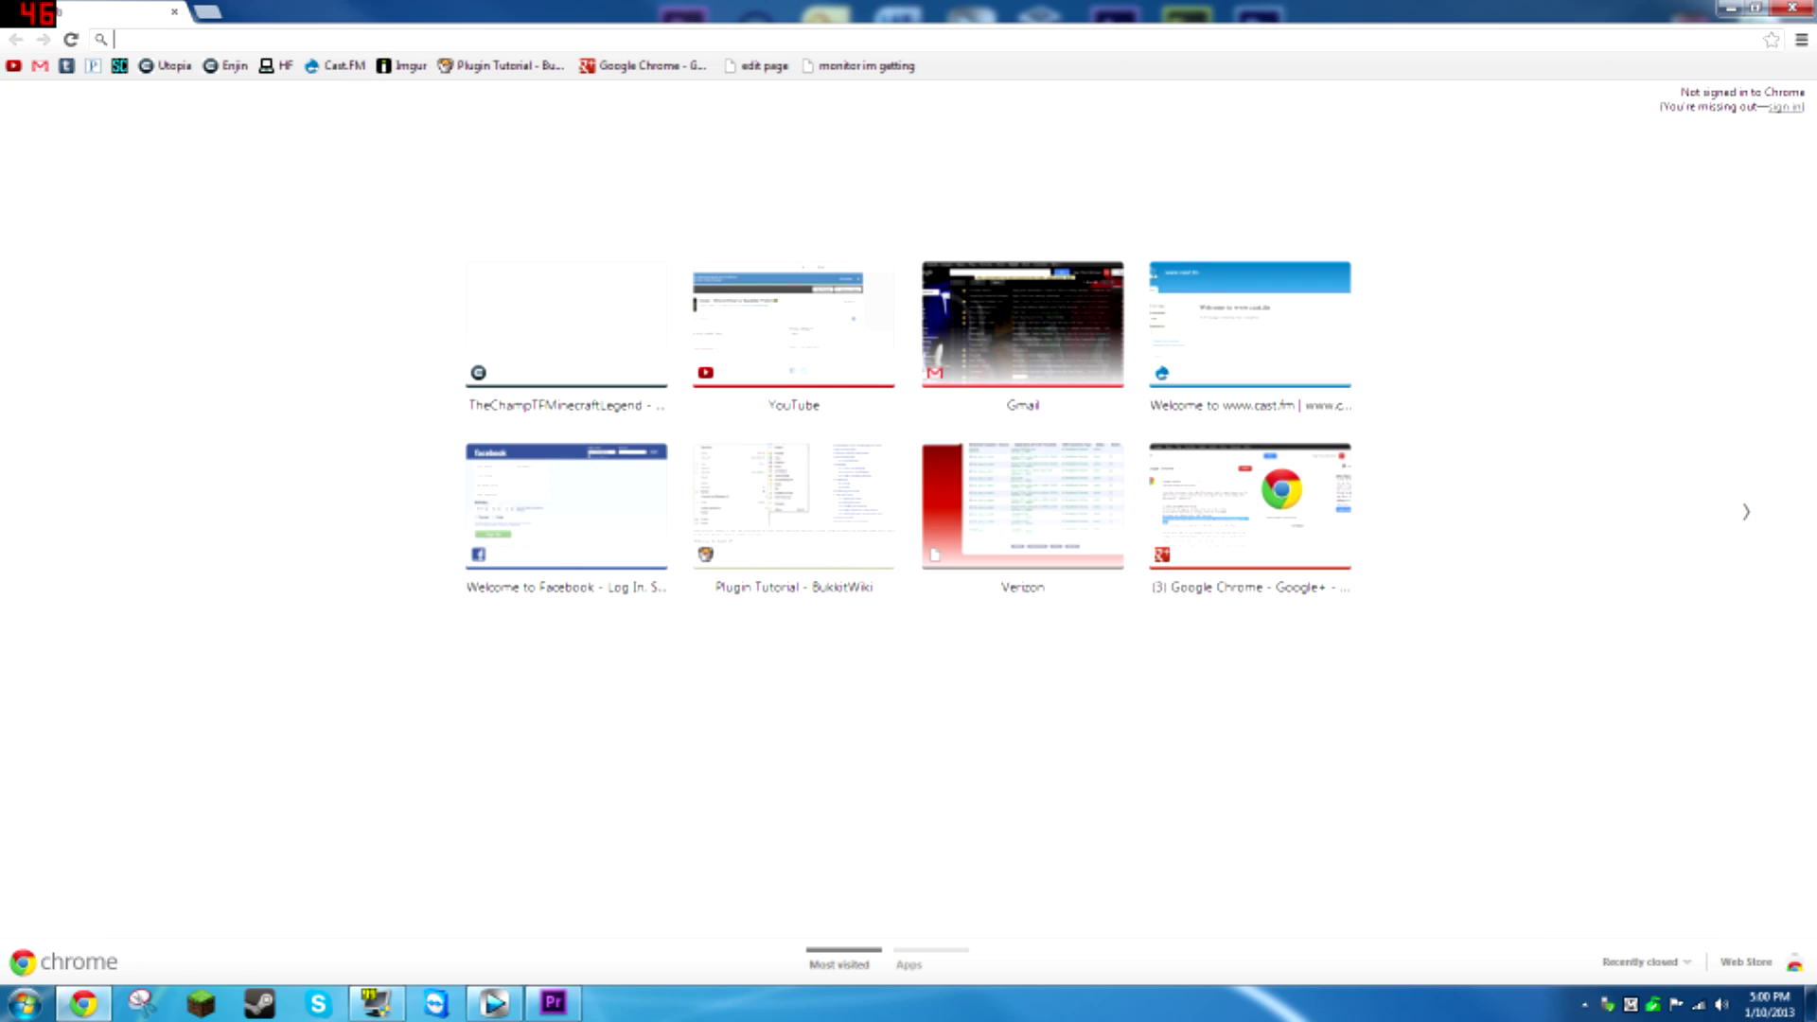
pyautogui.write('nodus')
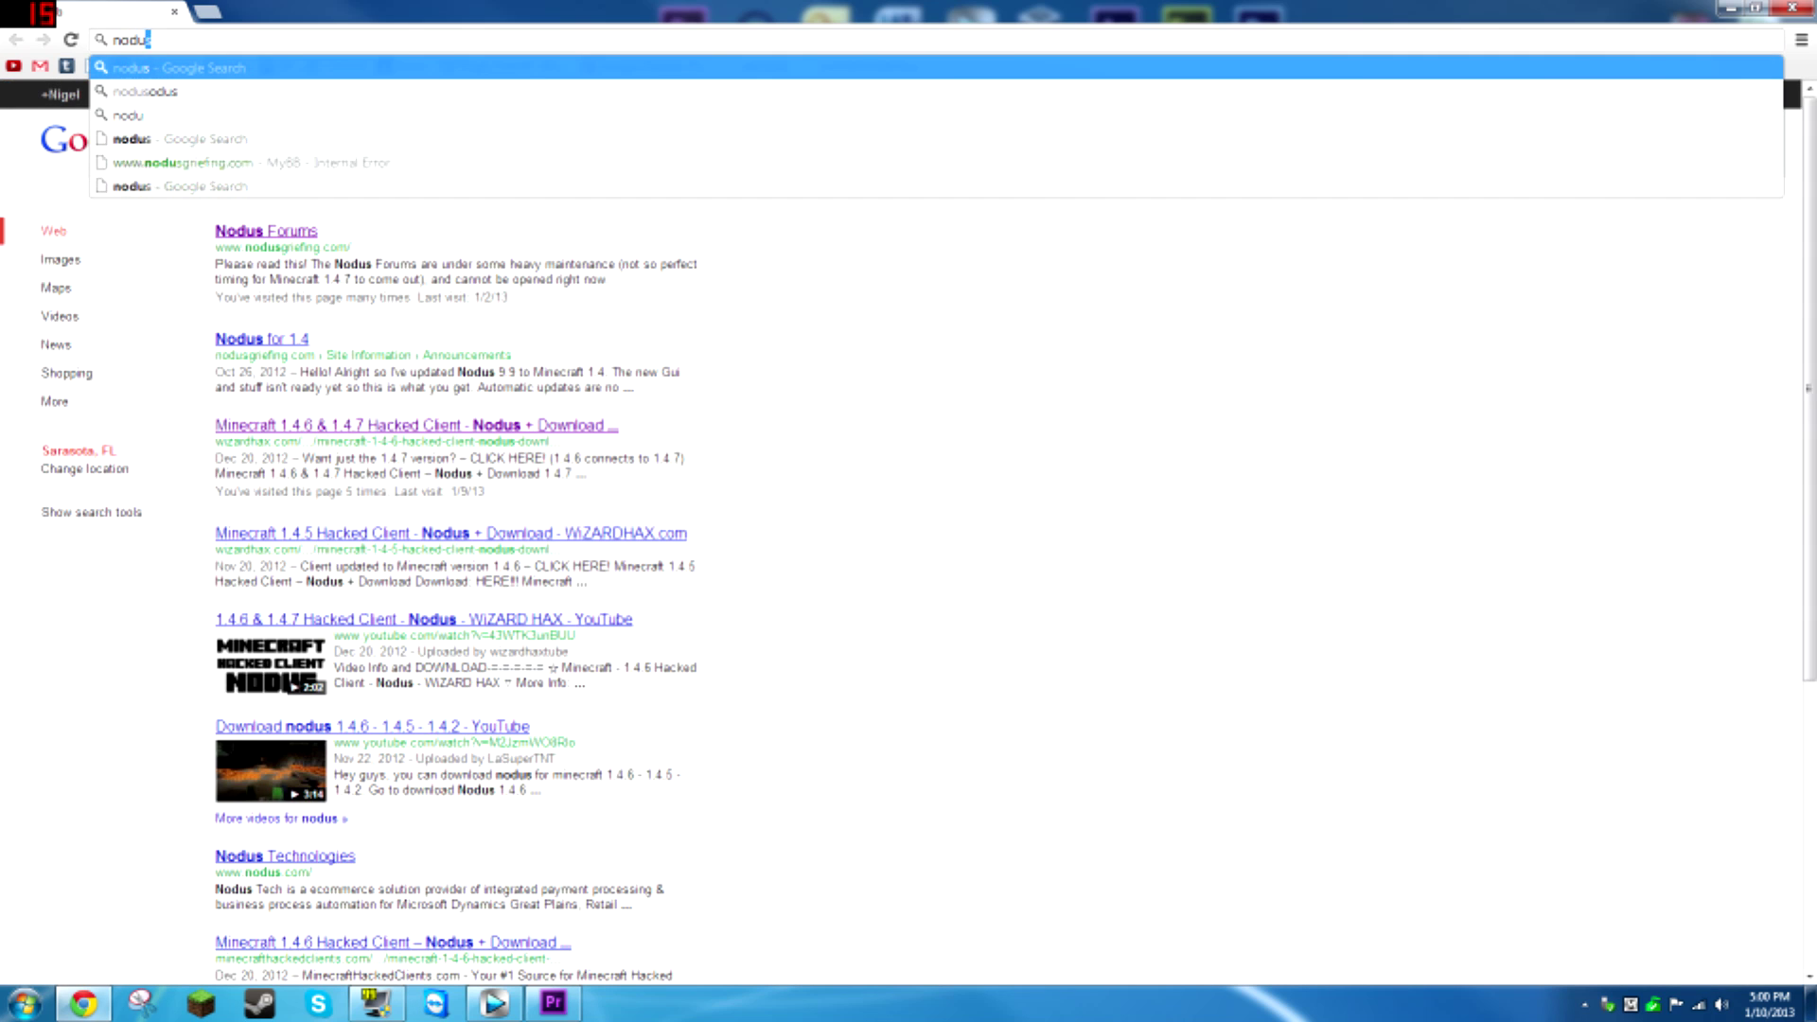
pyautogui.press('Return')
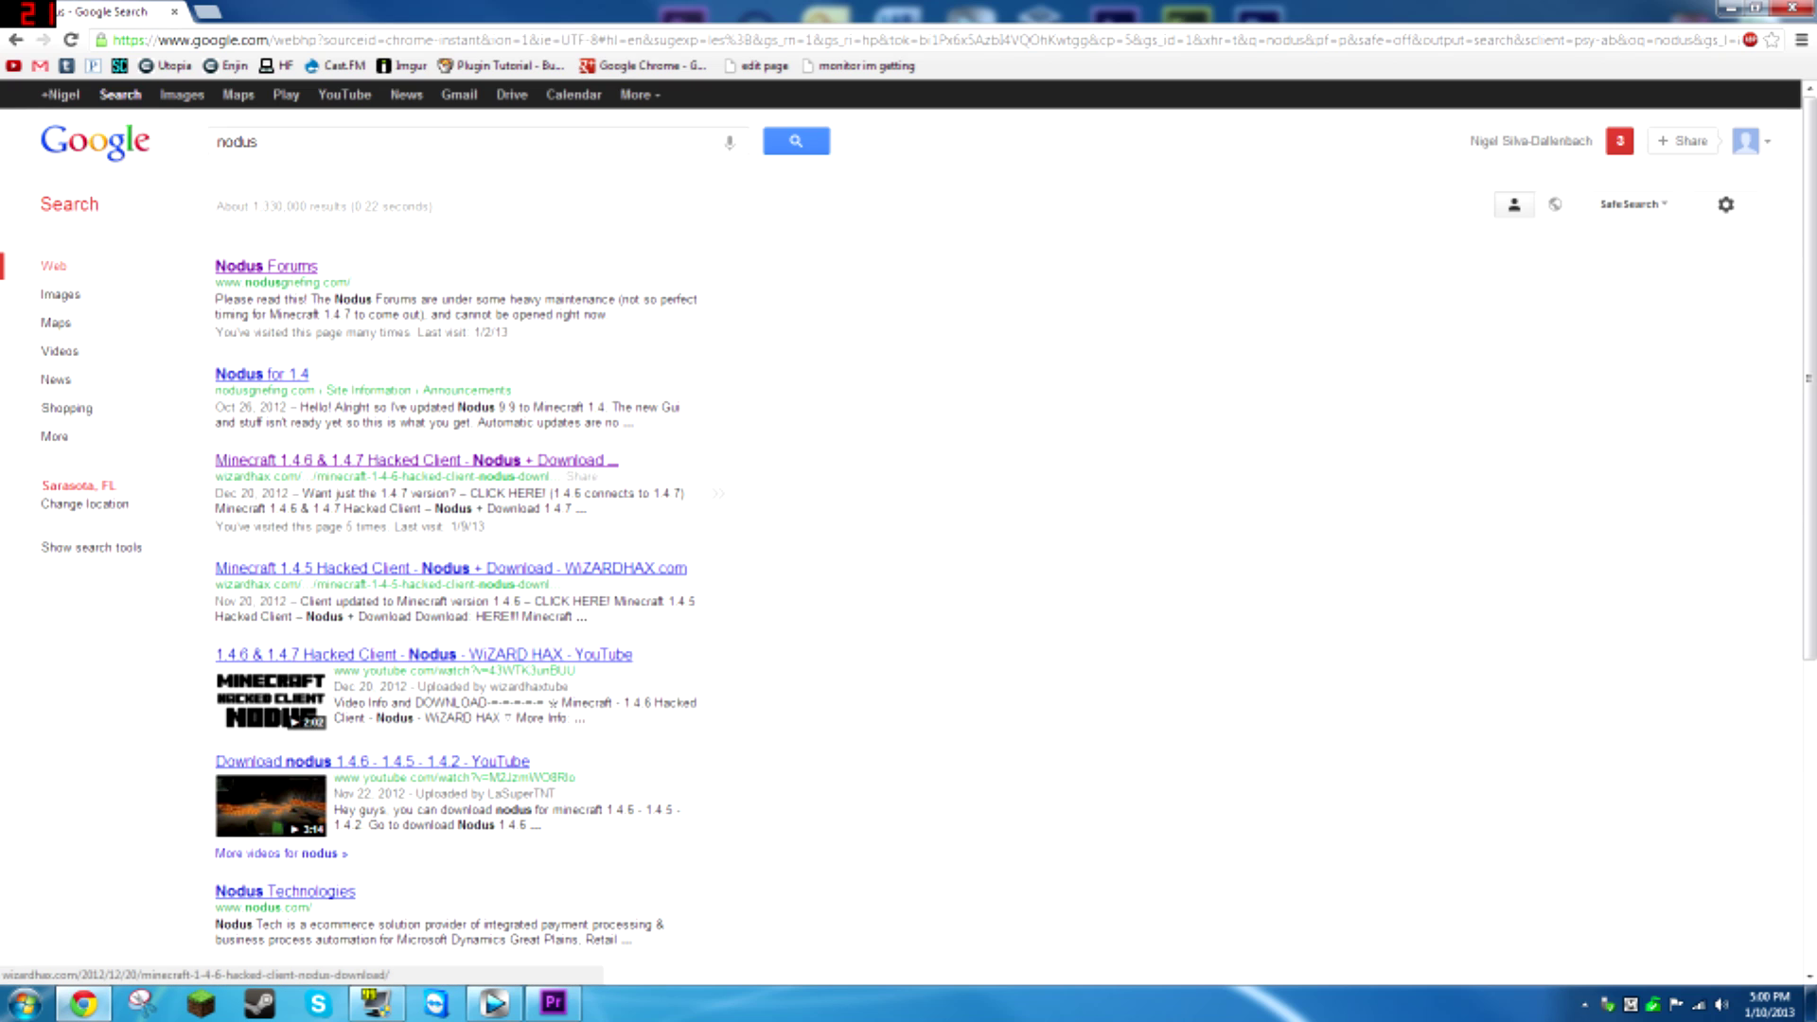
pyautogui.moveTo(209, 461); pyautogui.dragTo(662, 469)
pyautogui.click(662, 469)
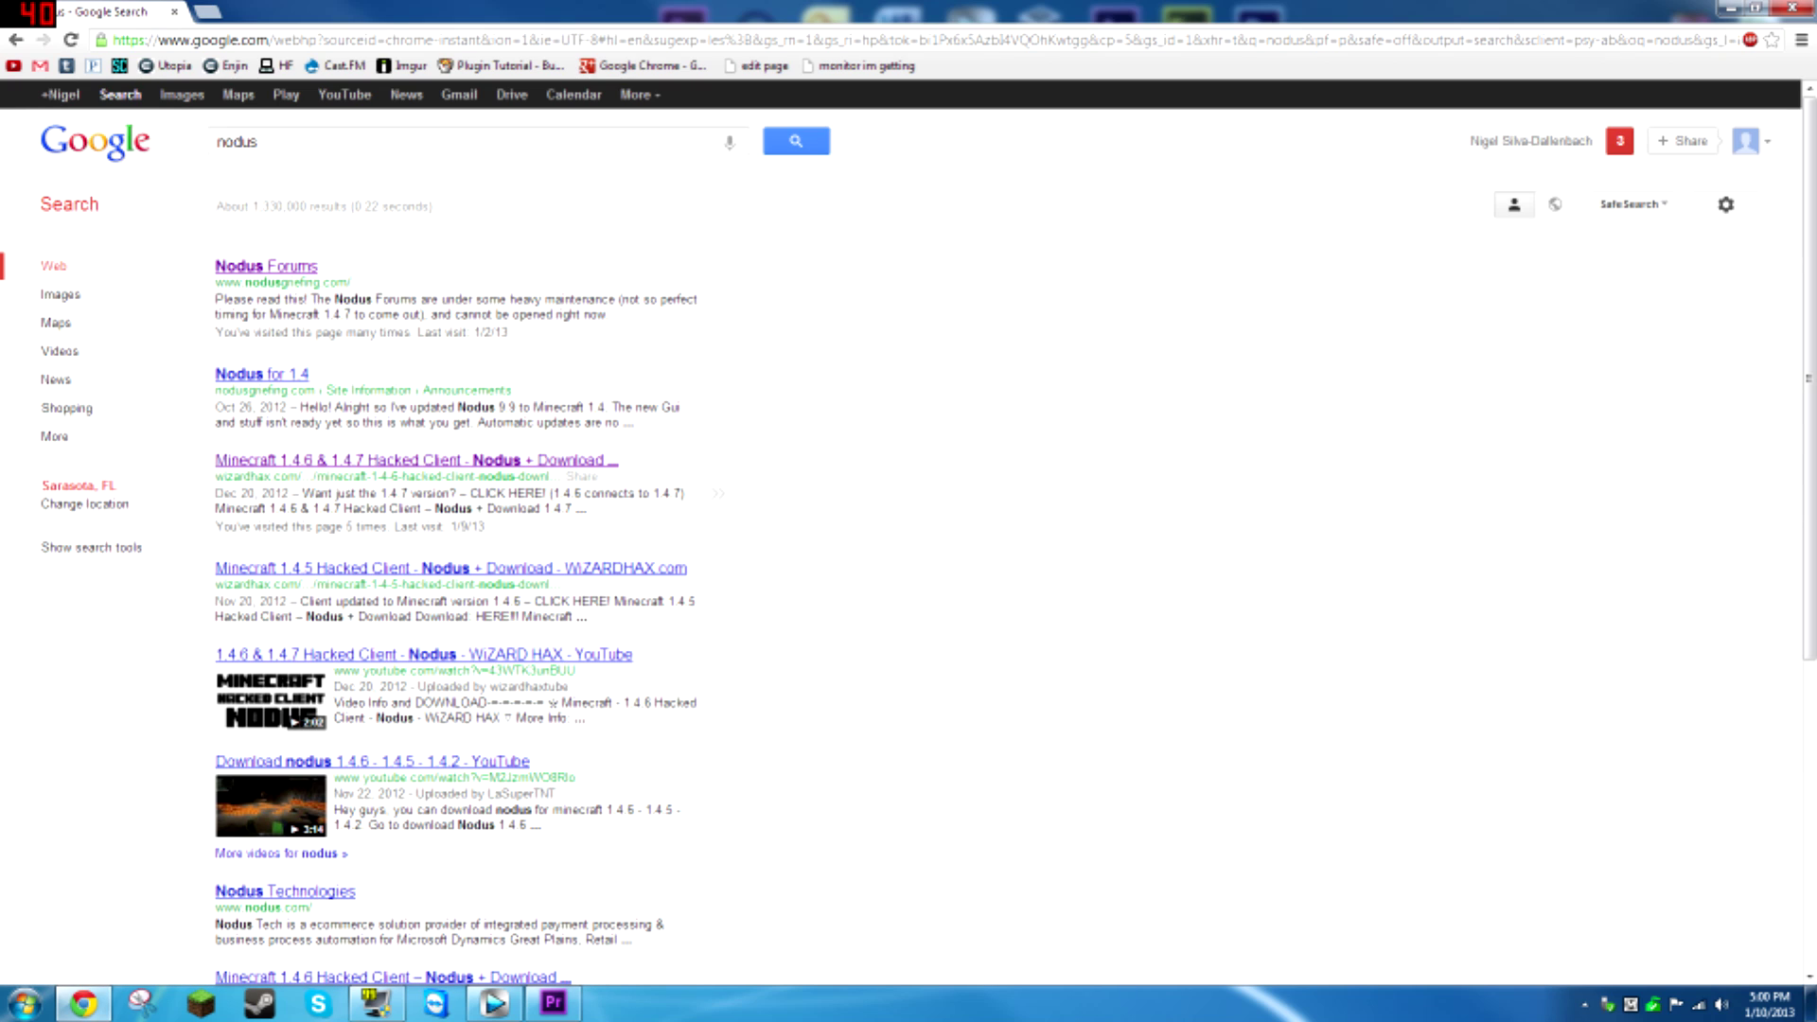
pyautogui.click(254, 463)
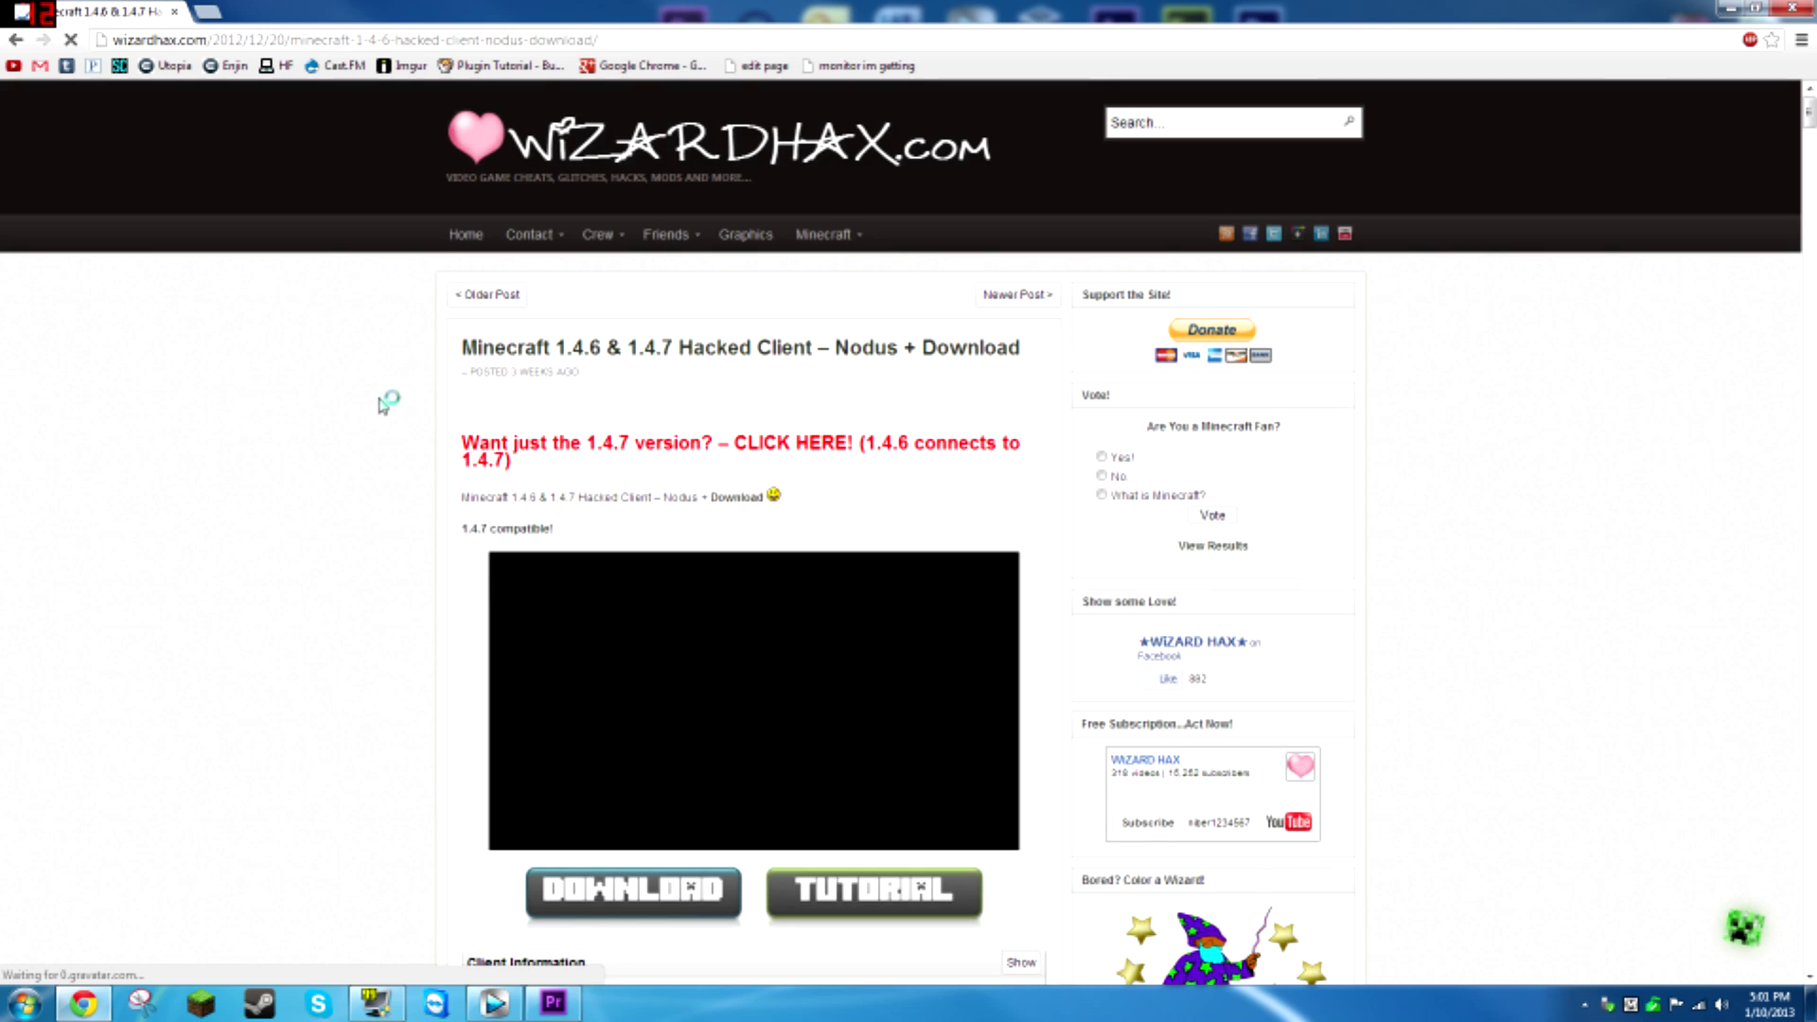
# Start the Nodus download from the WizardHax post's DOWNLOAD button under the video.
pyautogui.scroll(-3, 389, 401)
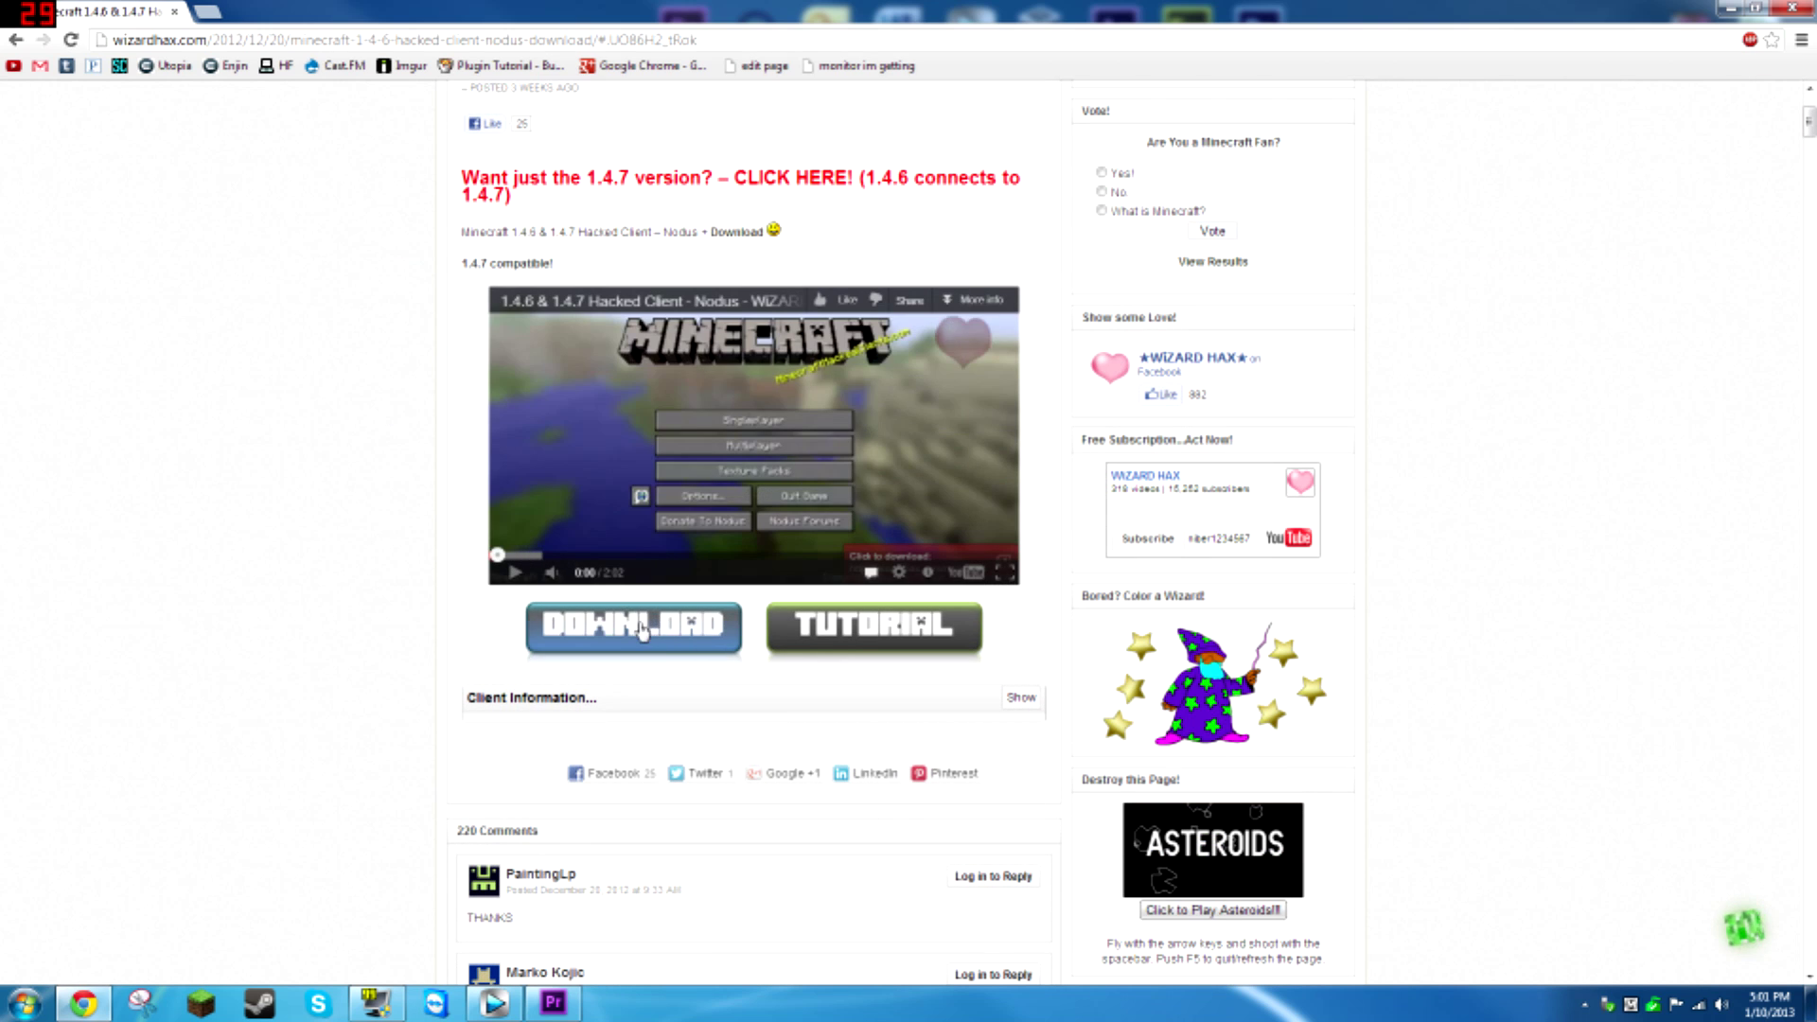
pyautogui.click(670, 621)
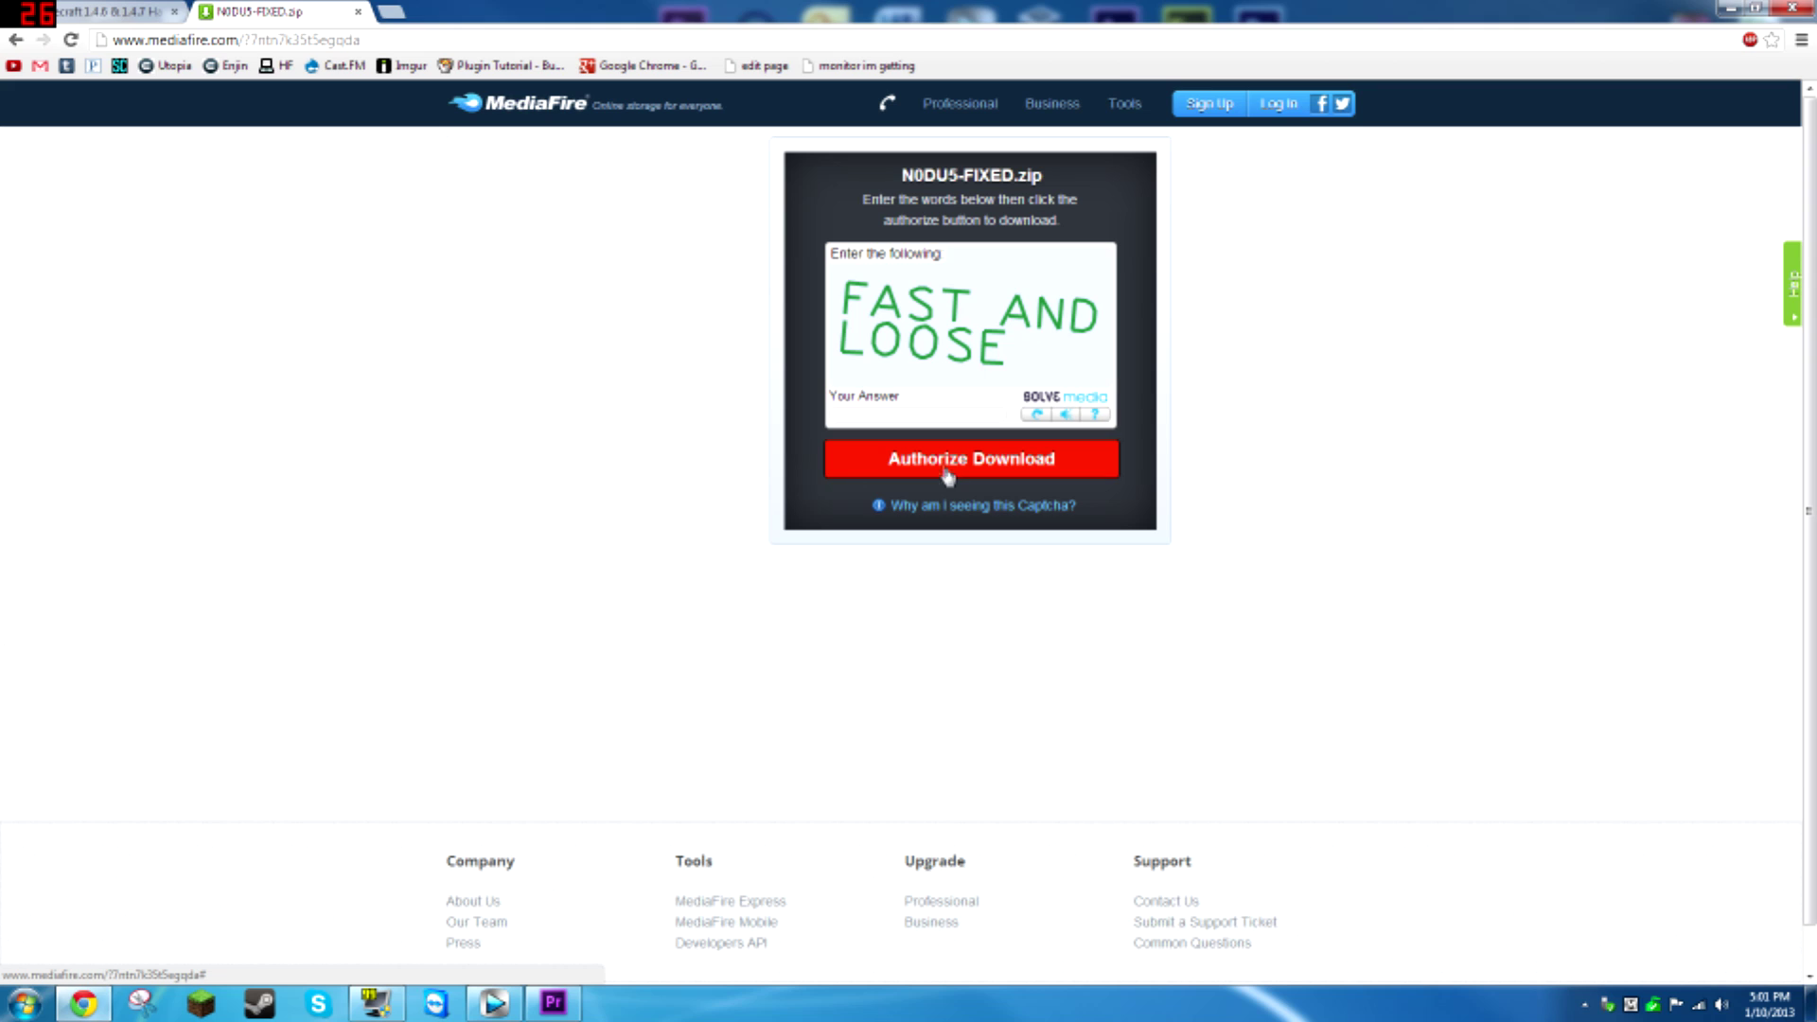
# Solve the MediaFire captcha, save N0DU5-FIXED.zip to disk, and restore Chrome to a smaller window.
pyautogui.click(830, 415)
pyautogui.click(956, 467)
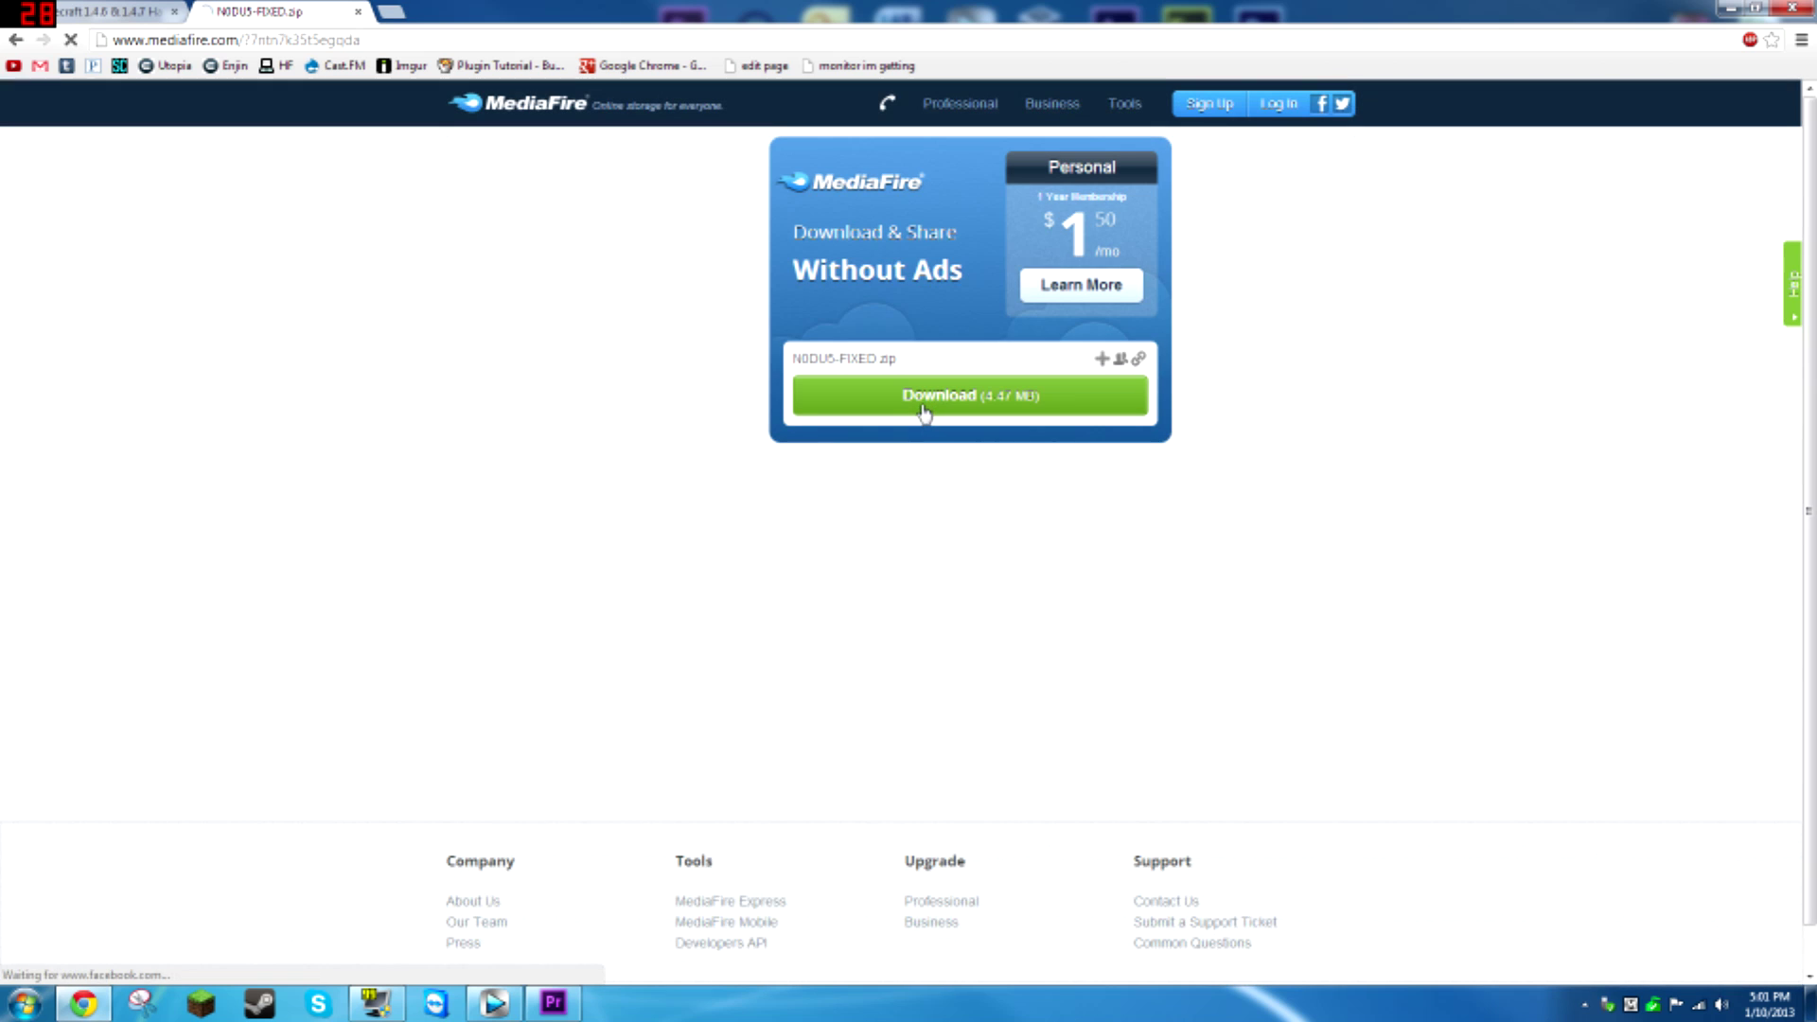
pyautogui.click(925, 413)
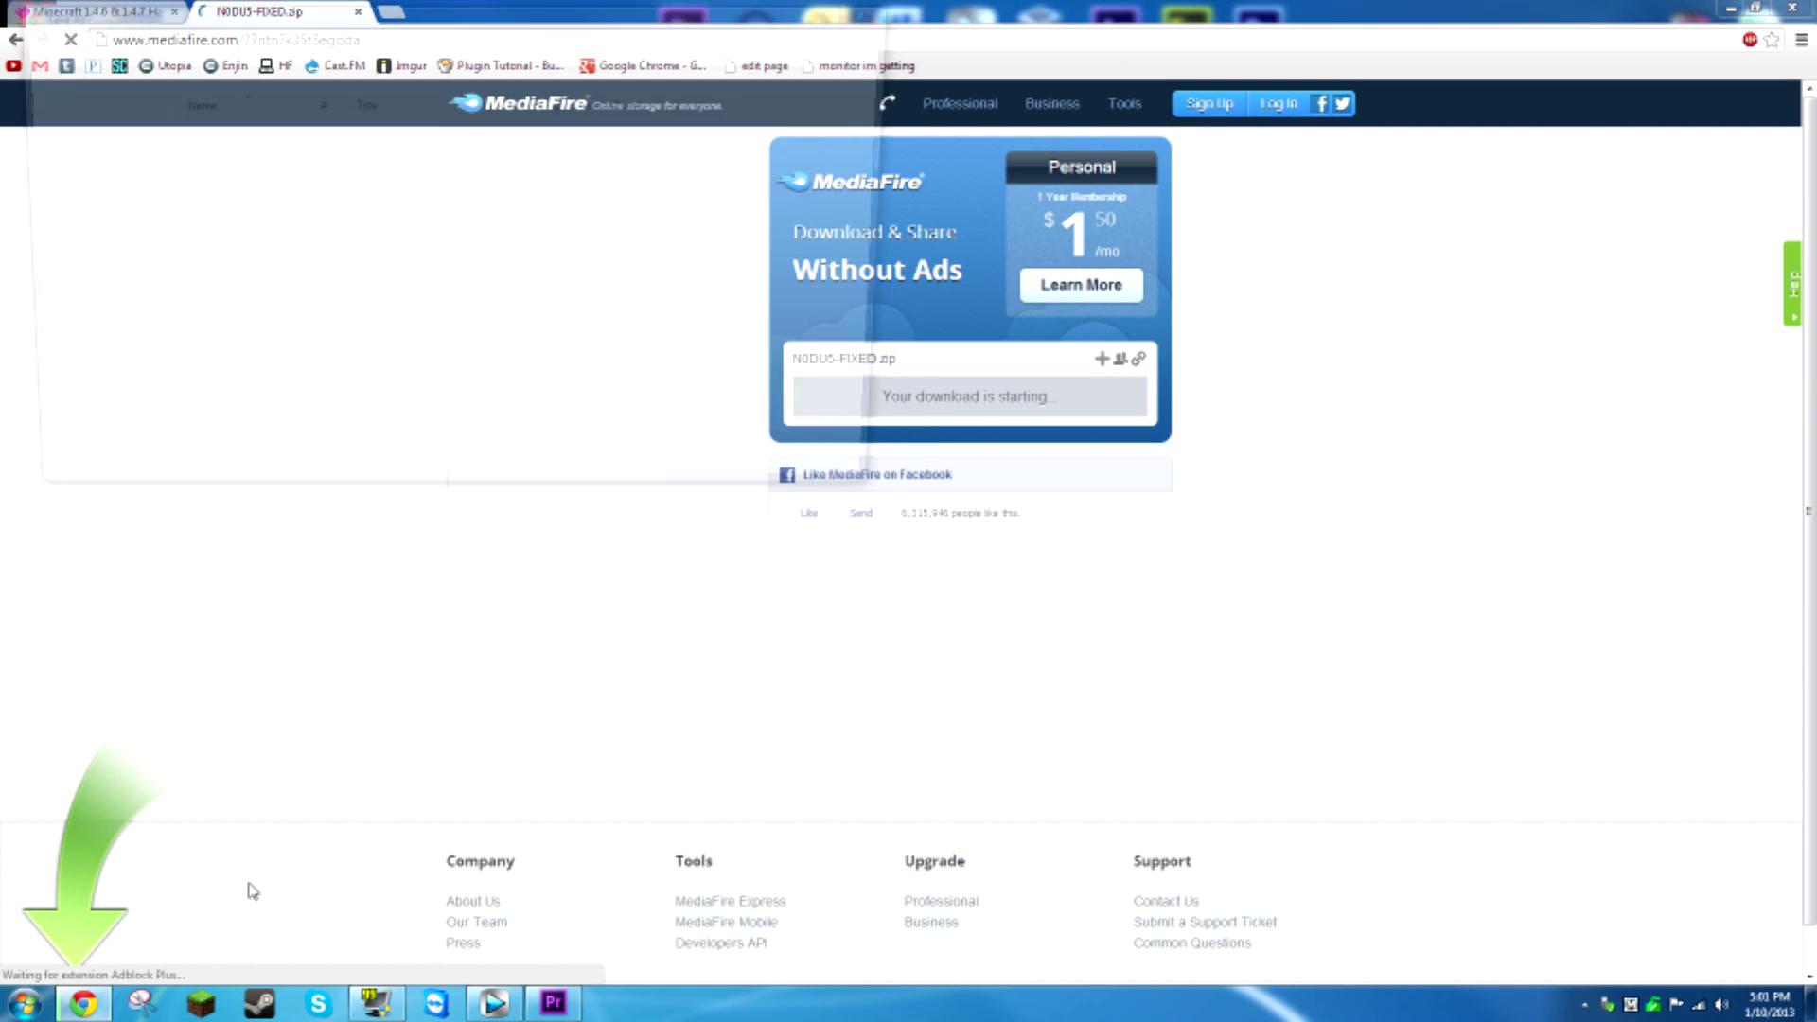
pyautogui.click(742, 480)
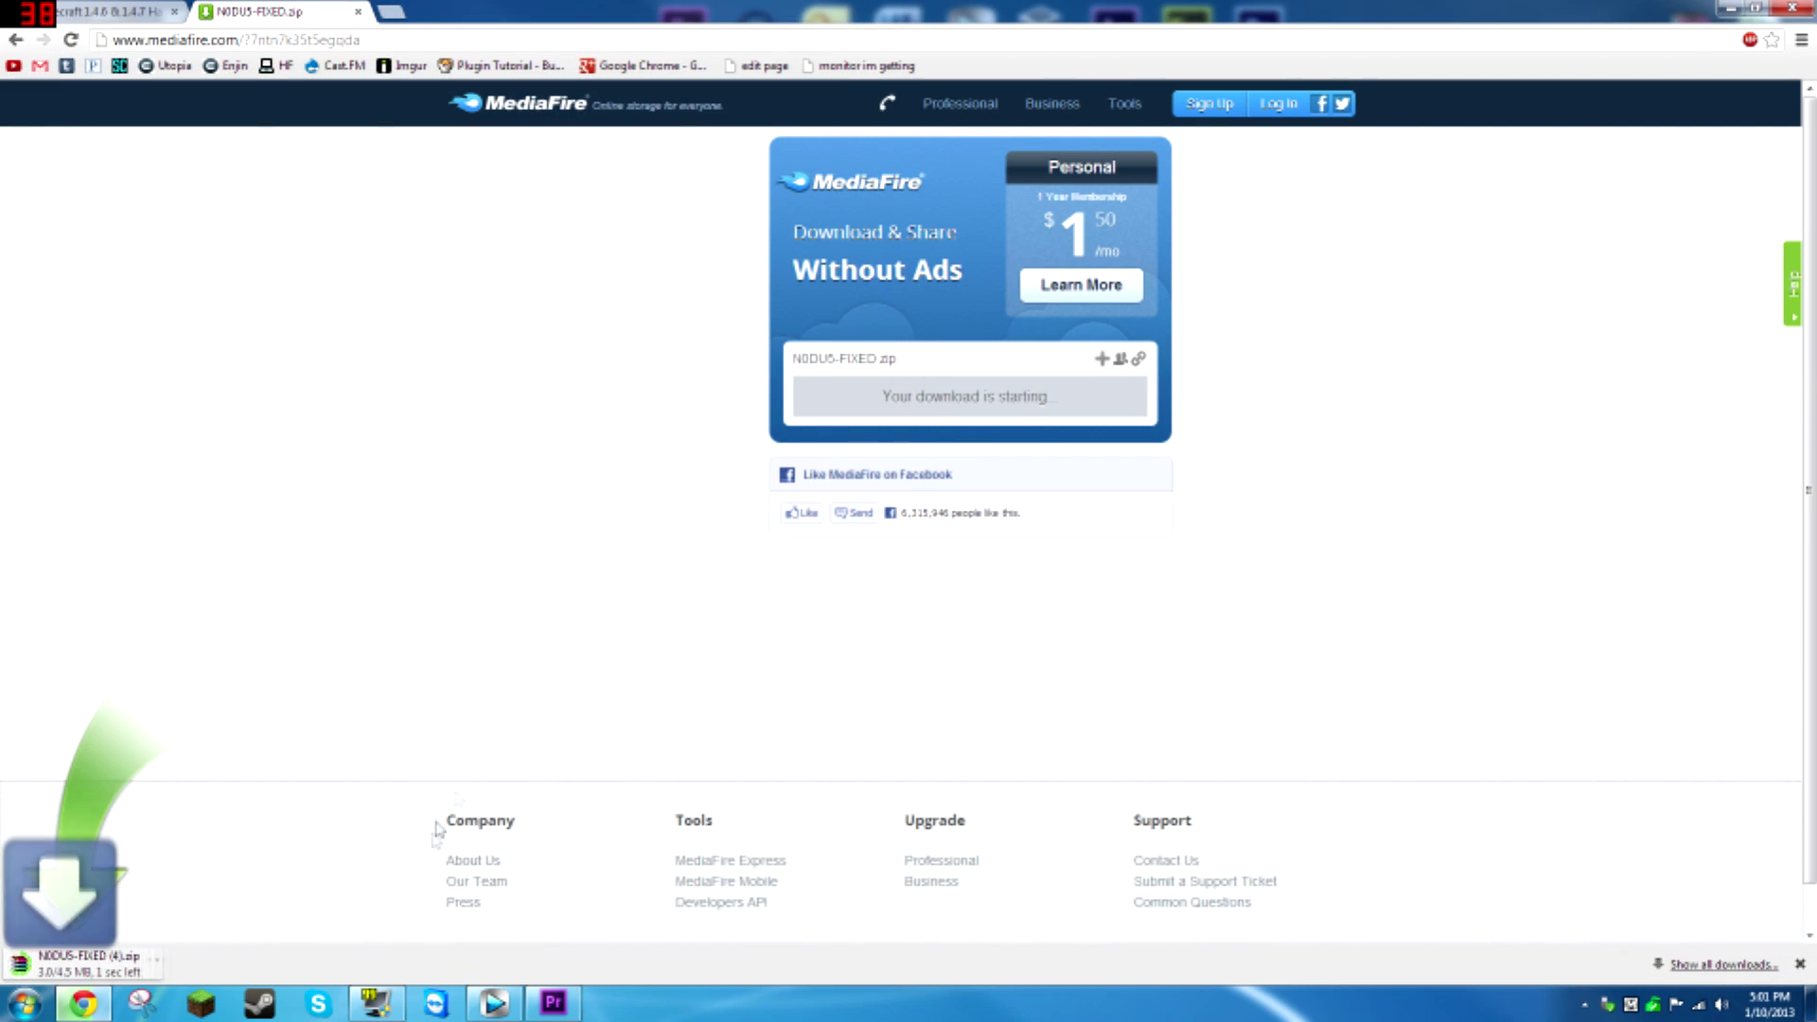
pyautogui.moveTo(1022, 10); pyautogui.dragTo(1224, 149)
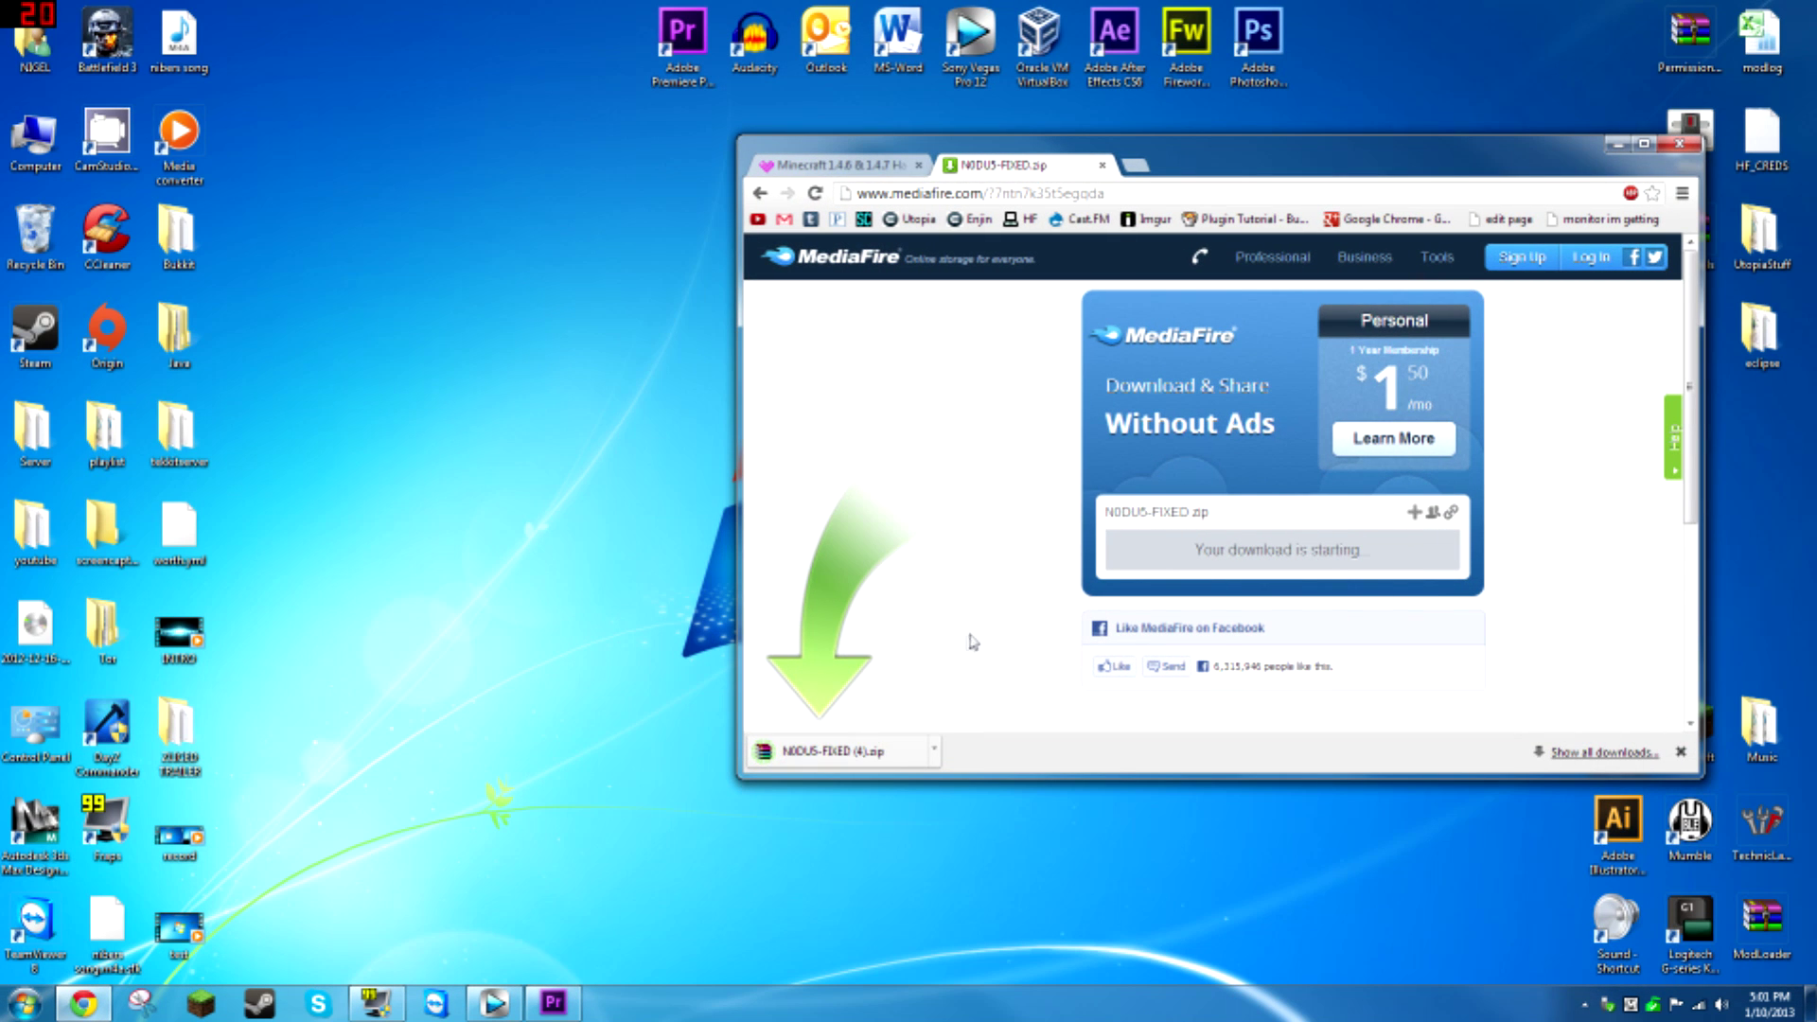
# Open N0DU5-FIXED (4).zip in WinRAR, browse into its Nodus folder, and view read_me.txt.
pyautogui.click(866, 752)
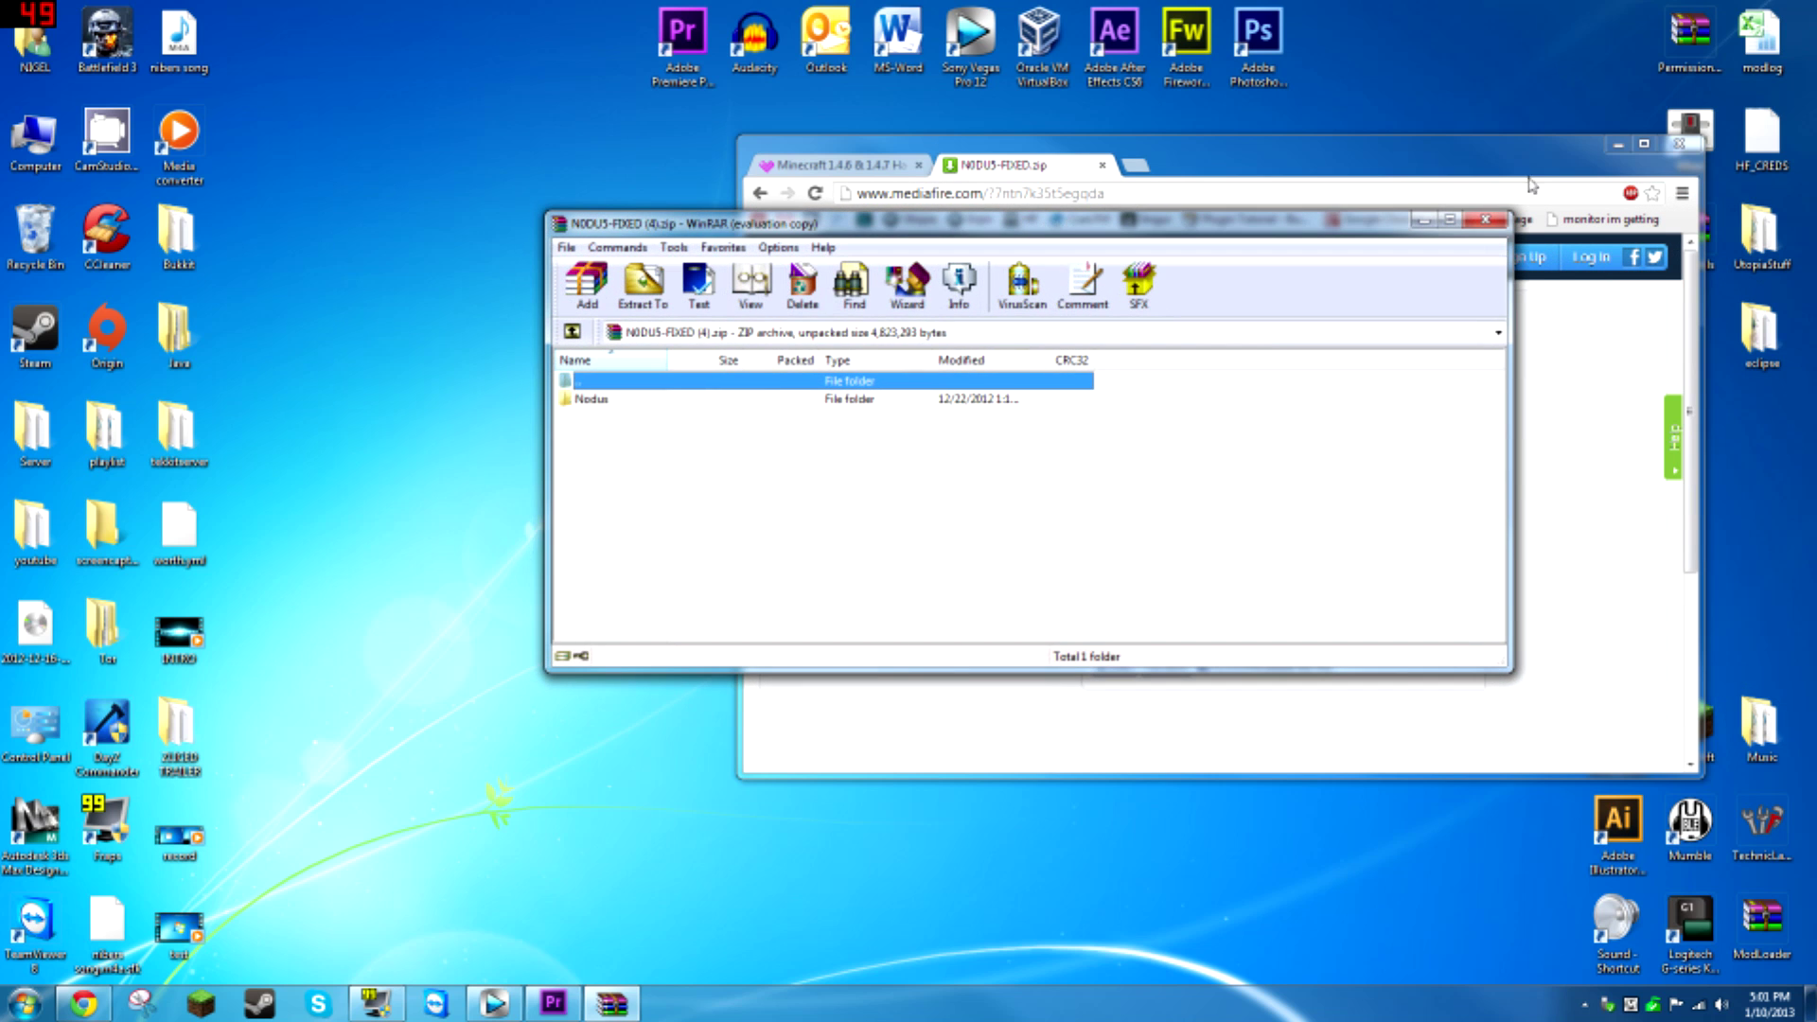
pyautogui.click(1622, 142)
pyautogui.moveTo(1245, 231); pyautogui.dragTo(1497, 184)
pyautogui.doubleClick(840, 354)
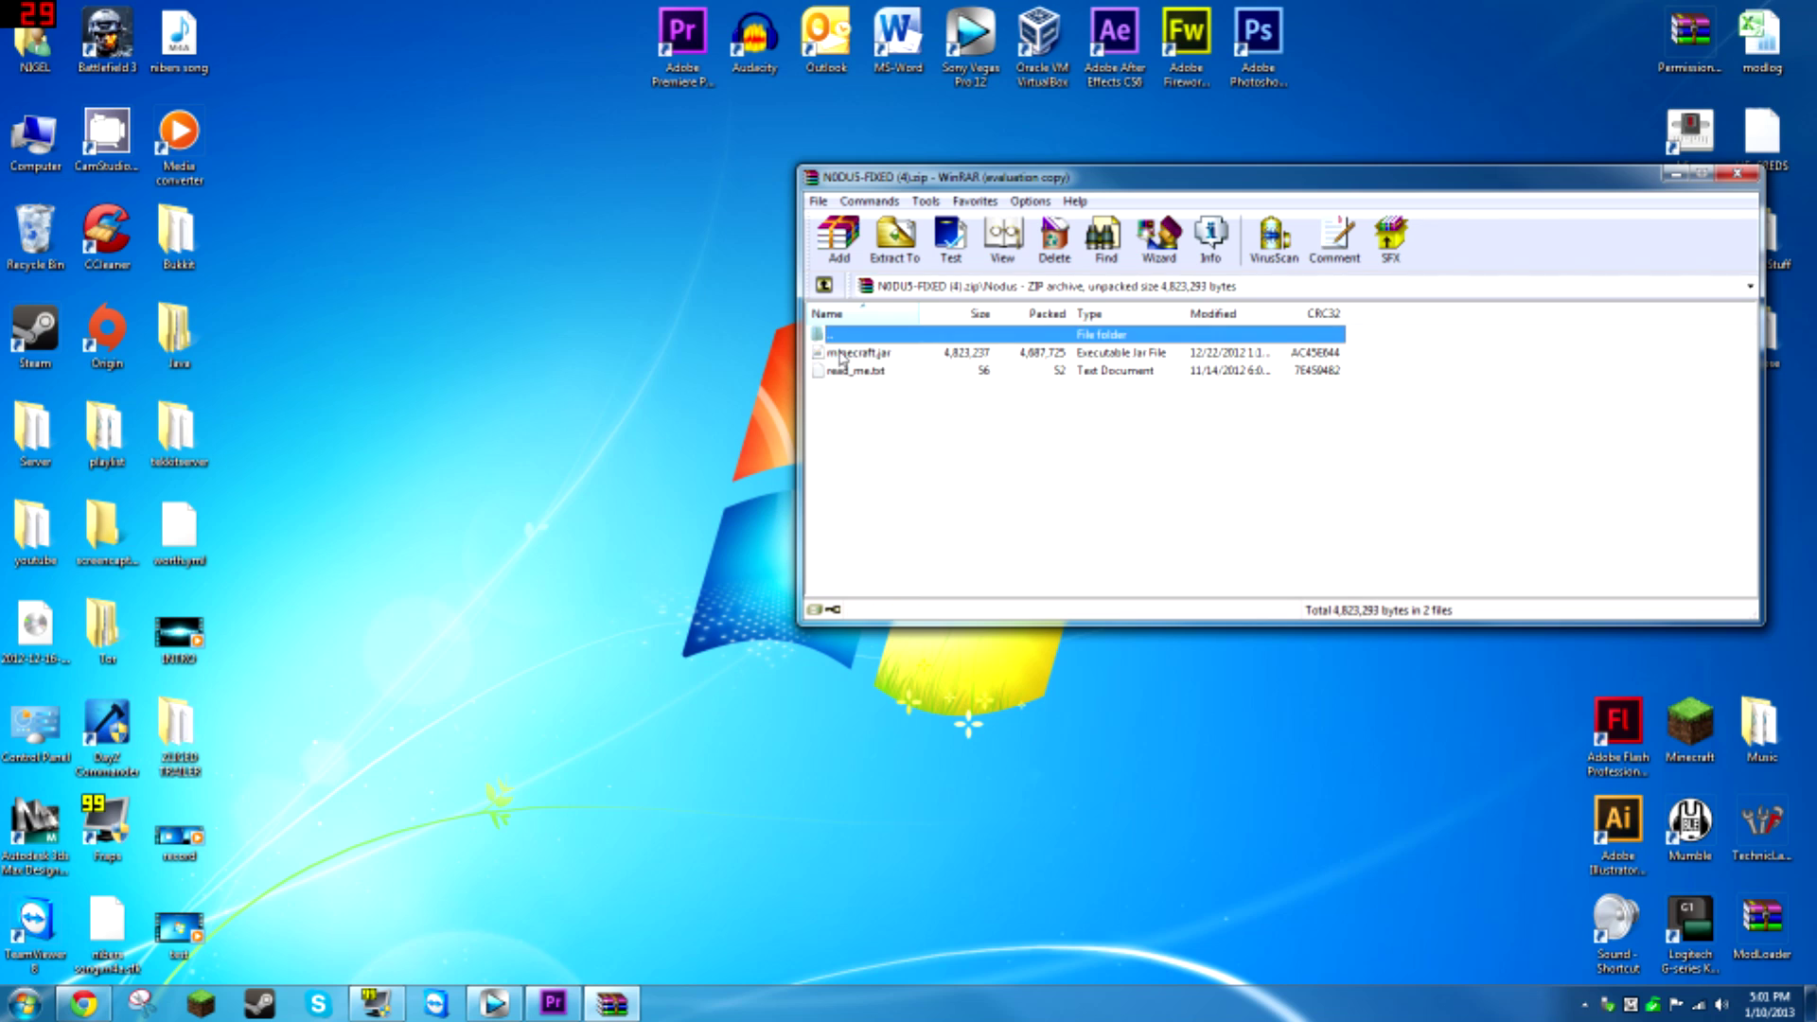
pyautogui.click(884, 396)
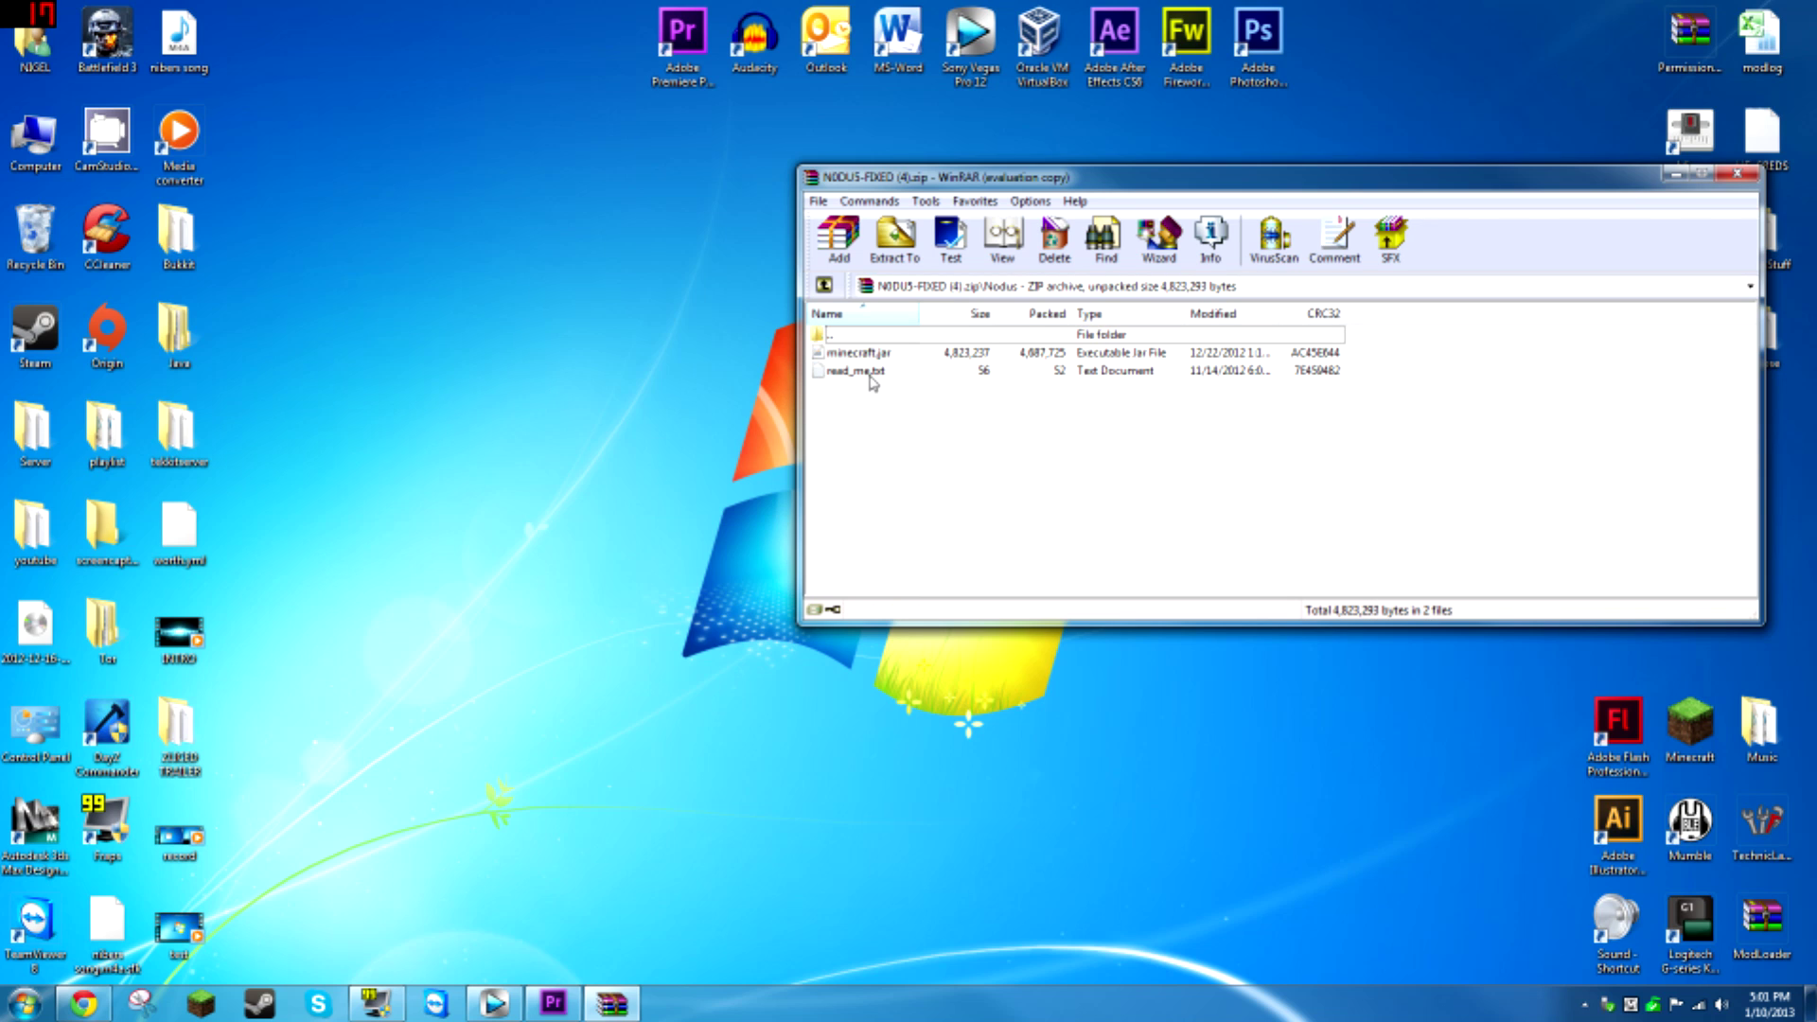
pyautogui.doubleClick(870, 374)
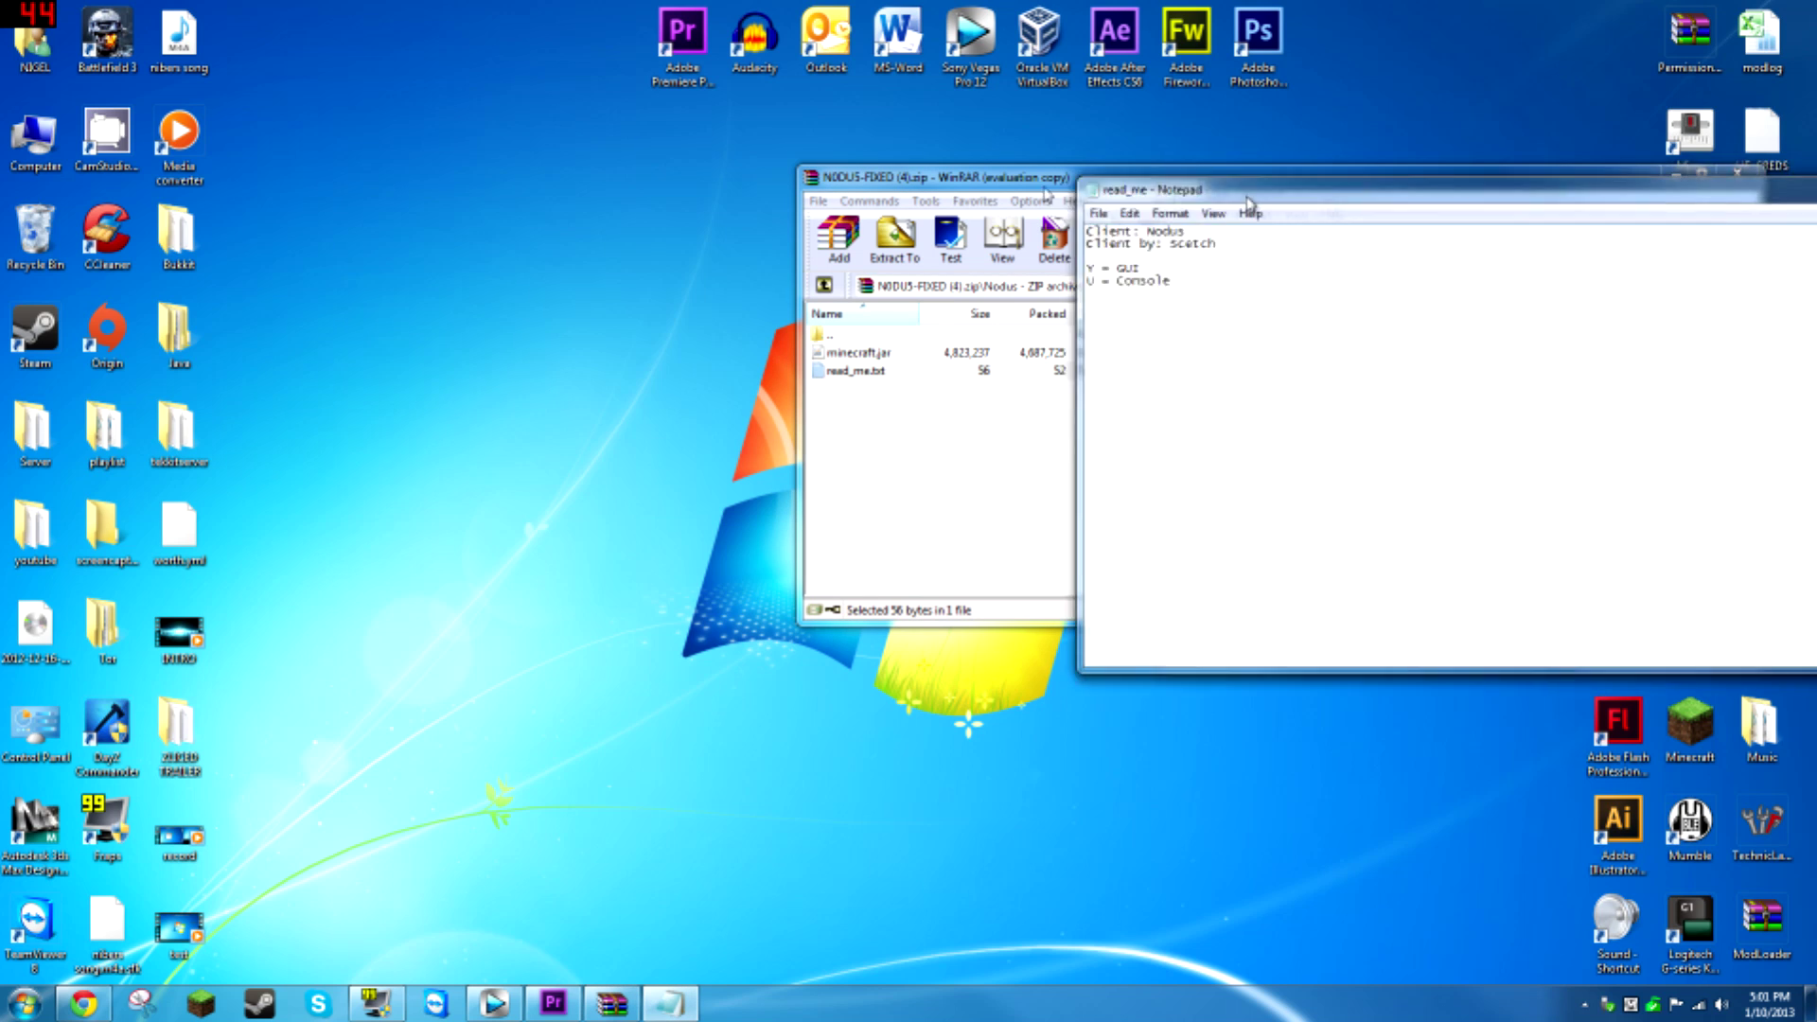
pyautogui.moveTo(1162, 187); pyautogui.dragTo(222, 212)
pyautogui.hotkey('ctrl', 'a')
pyautogui.click(195, 302)
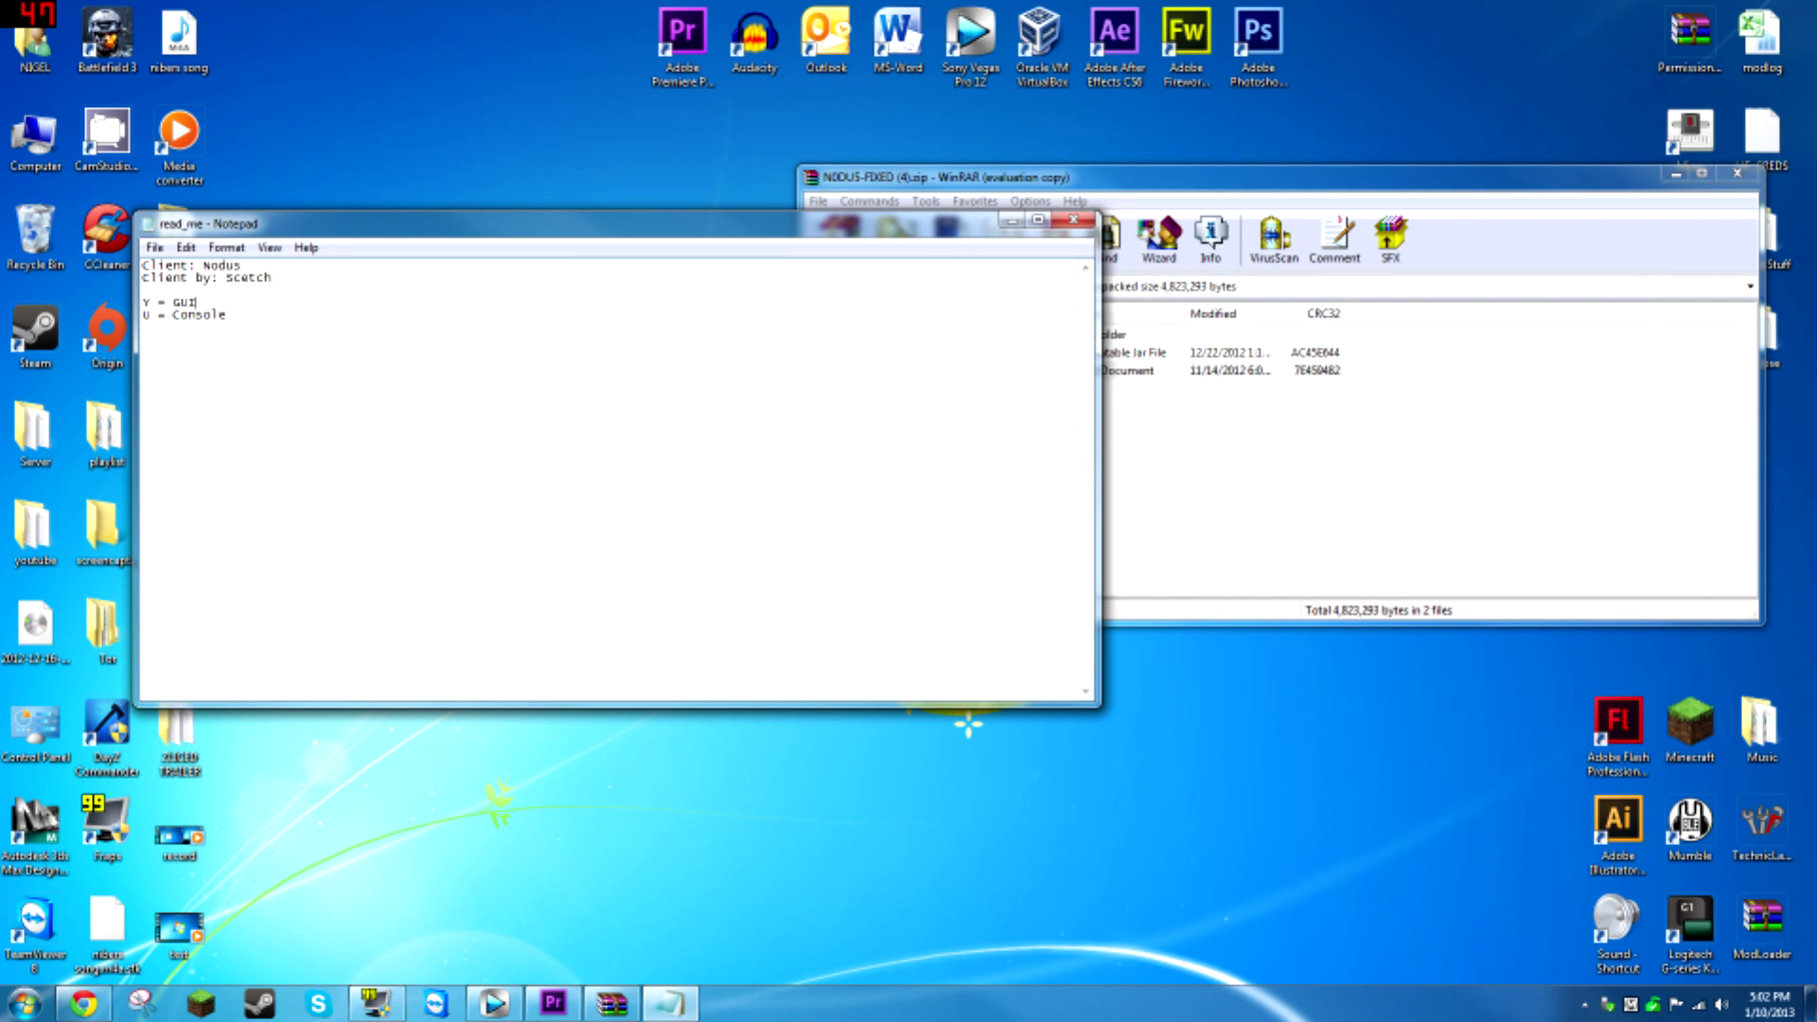
pyautogui.hotkey('shift', 'Home')
pyautogui.click(226, 314)
pyautogui.moveTo(226, 314); pyautogui.dragTo(141, 314)
pyautogui.click(226, 314)
pyautogui.click(1073, 220)
pyautogui.click(935, 417)
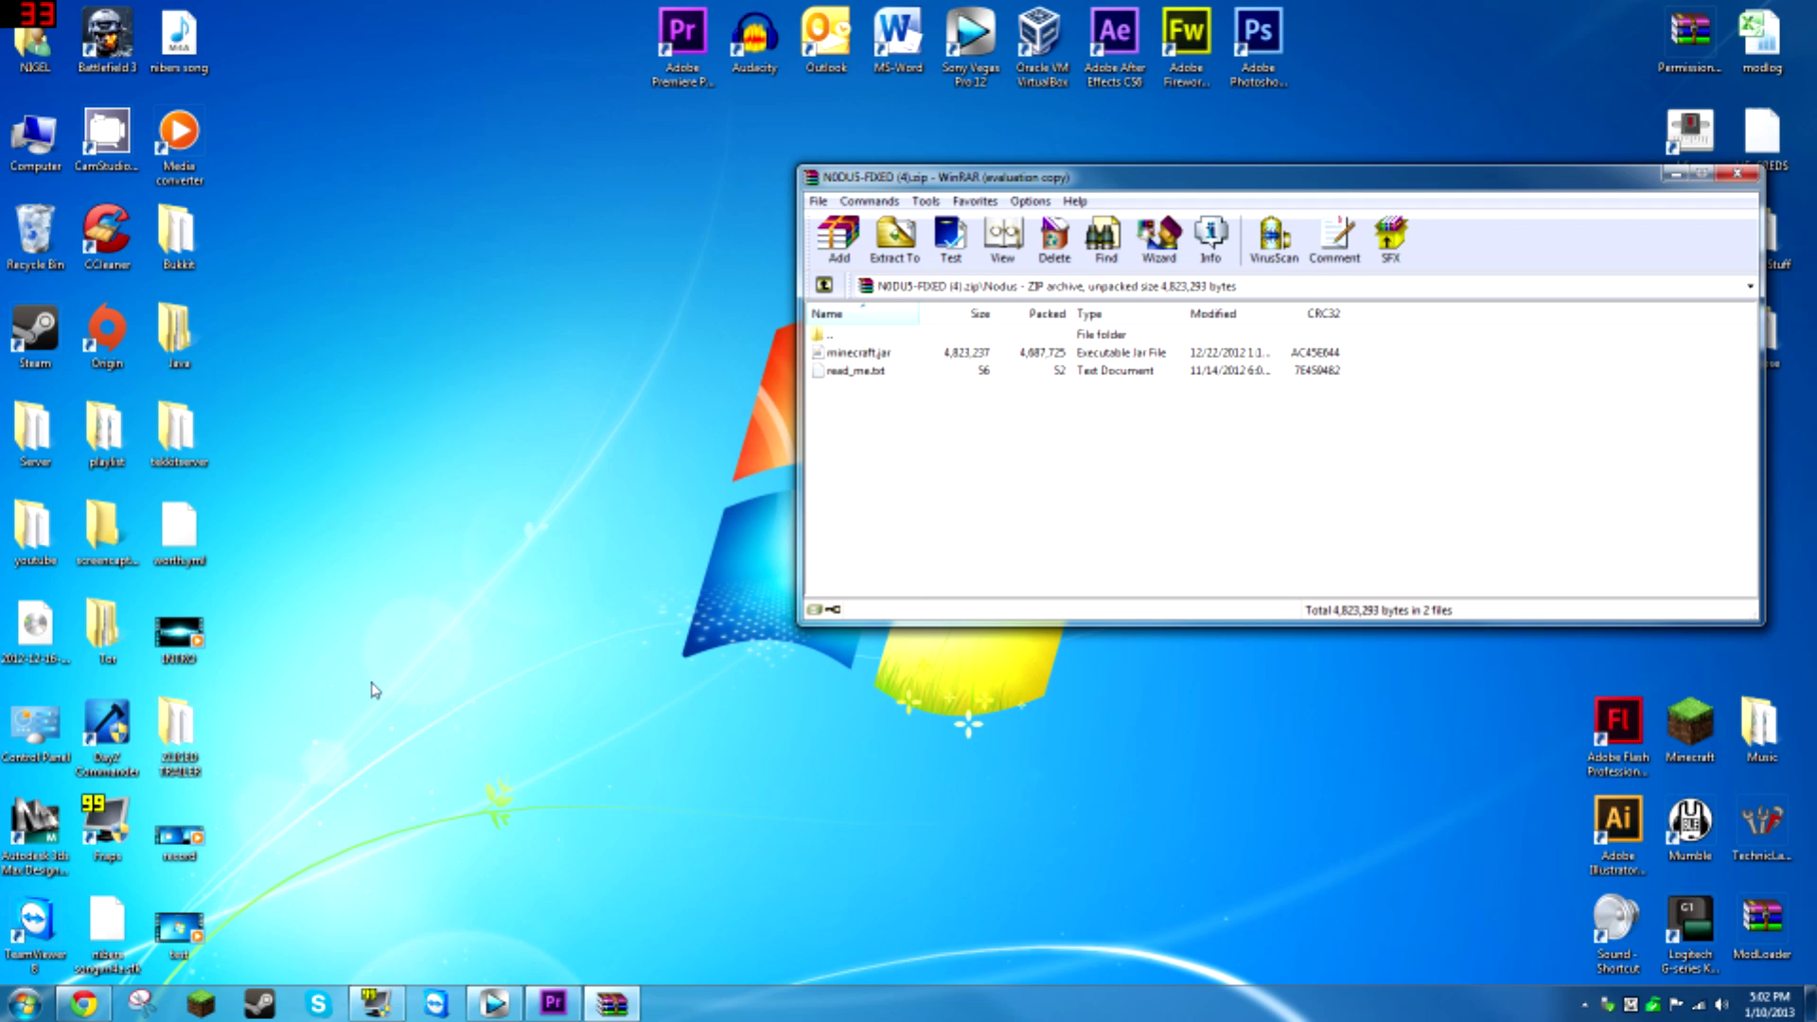
# Launch Run from the Start menu and run %appdata% to open the Roaming folder.
pyautogui.click(24, 1002)
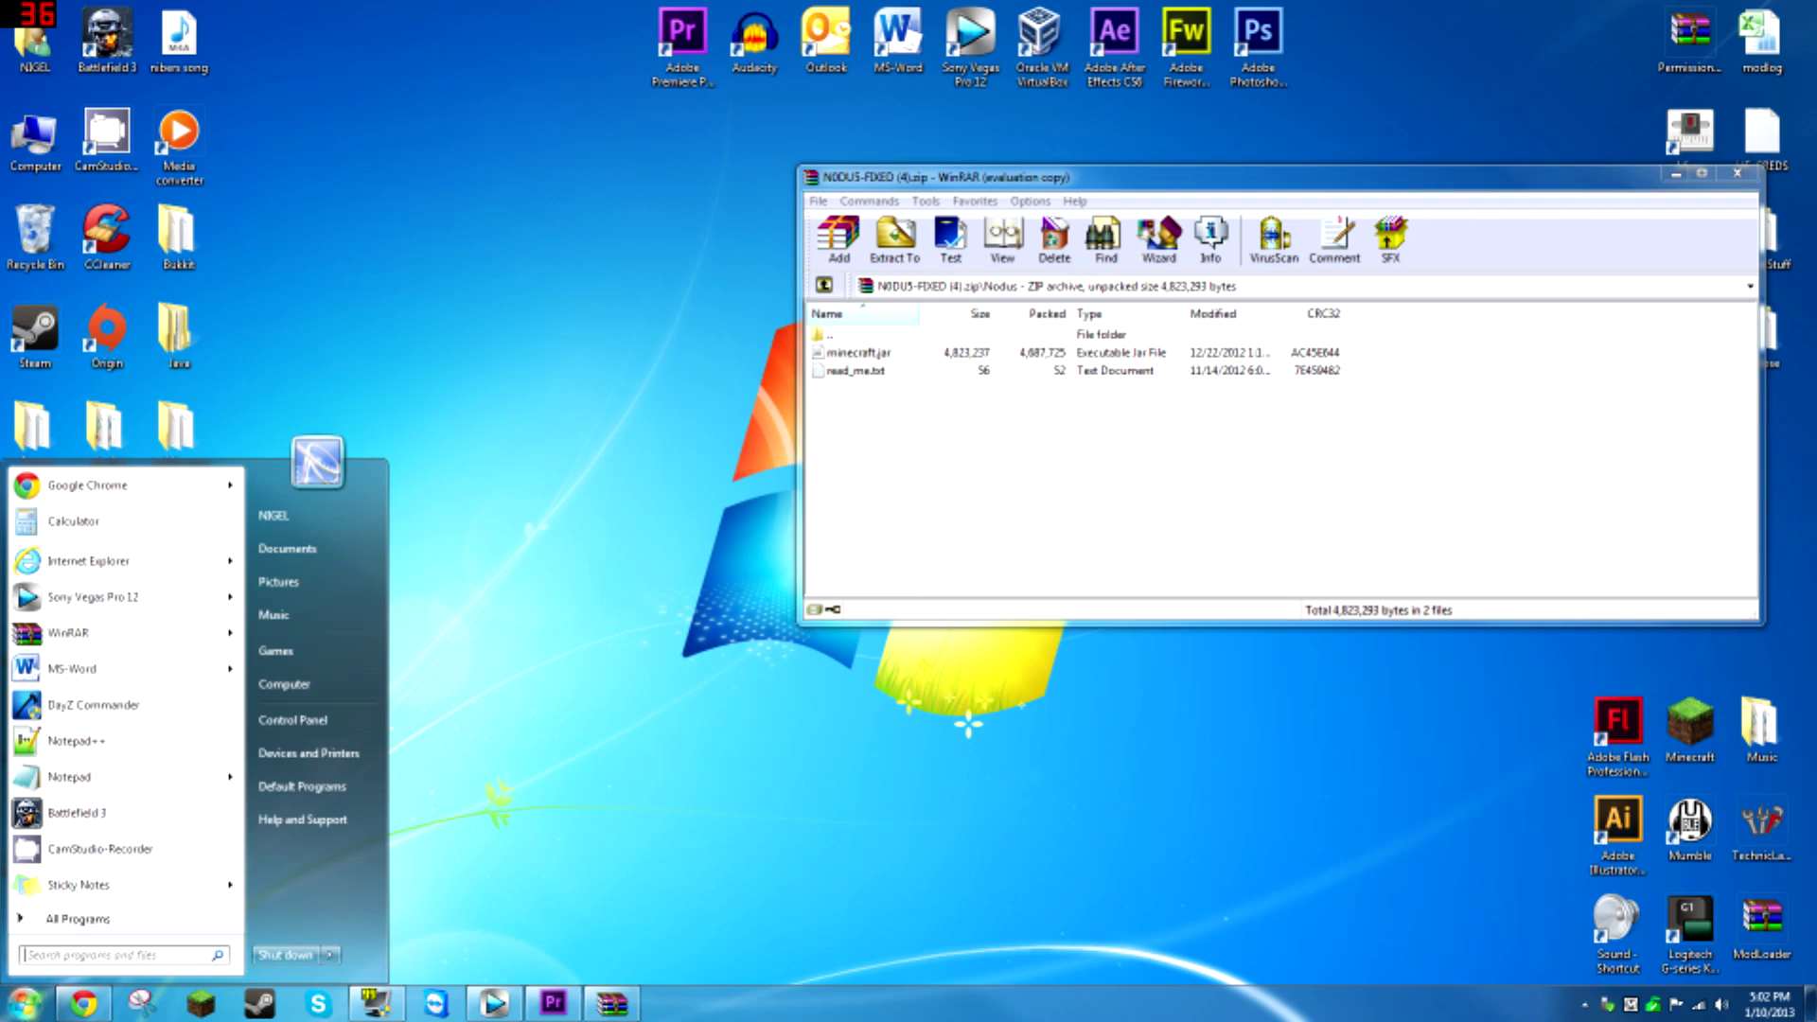
pyautogui.write('run')
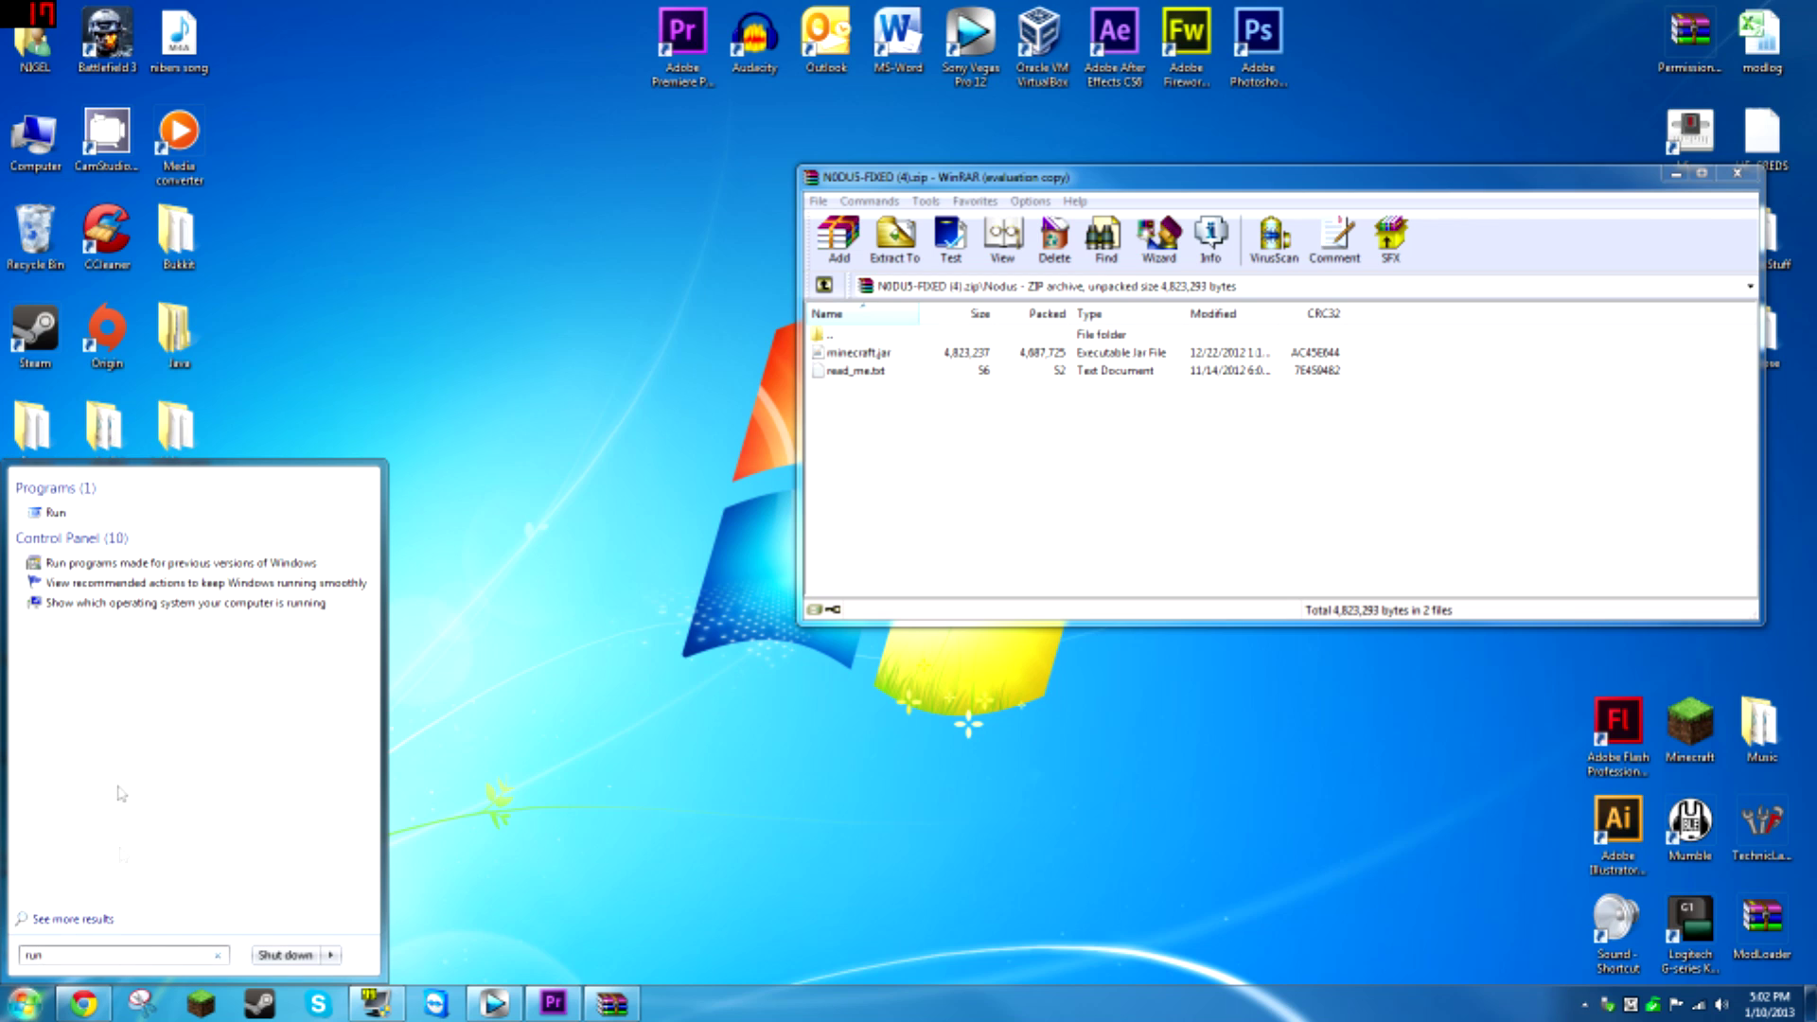
pyautogui.click(56, 516)
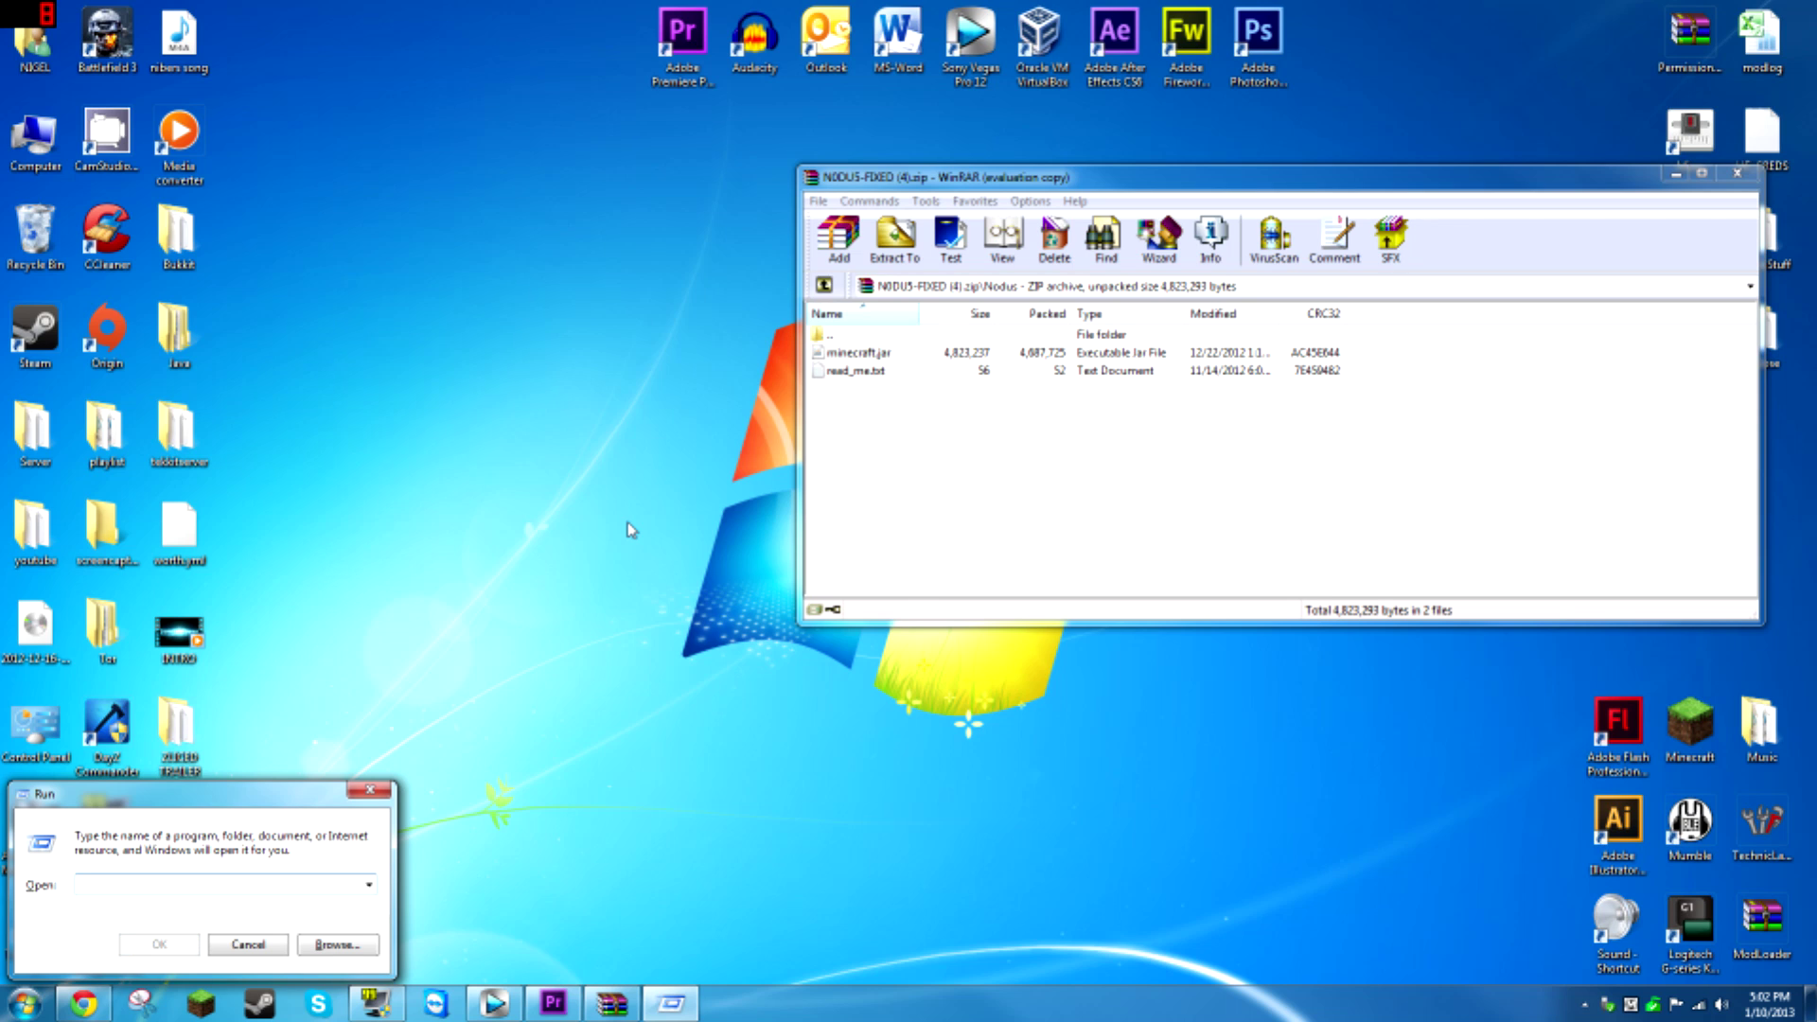
pyautogui.write('%app')
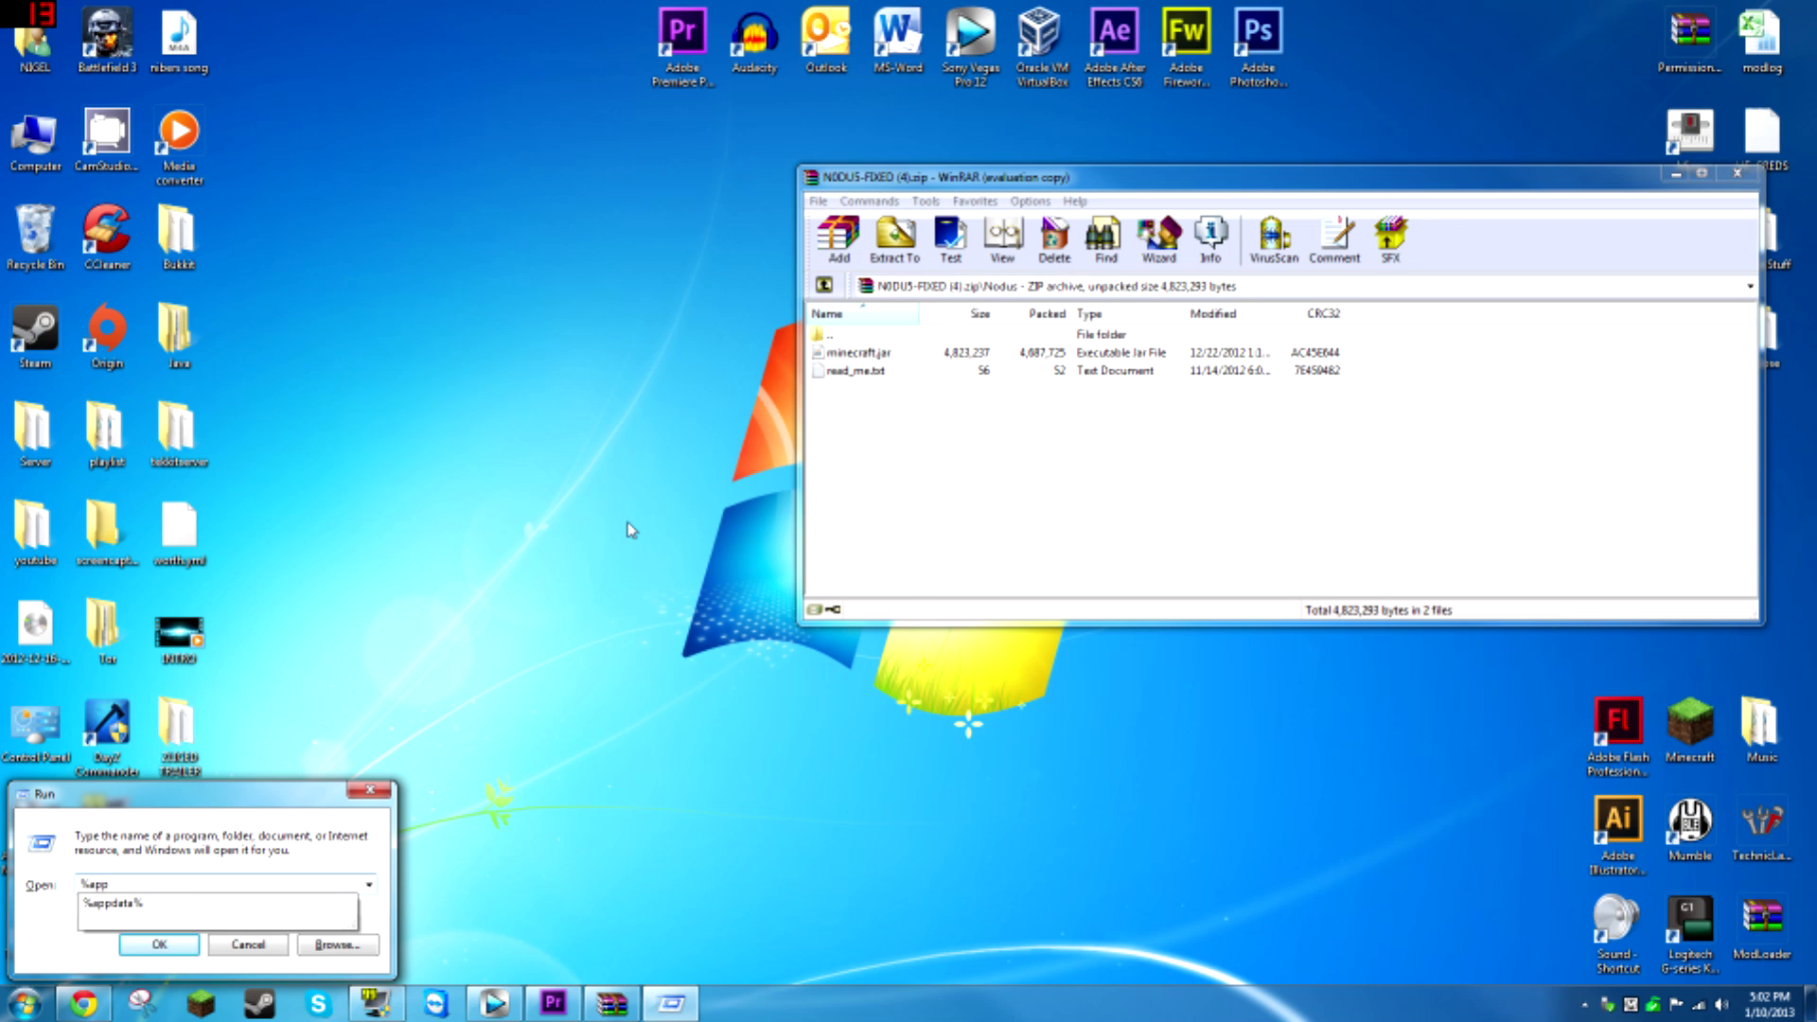
pyautogui.write('data%')
pyautogui.press('Return')
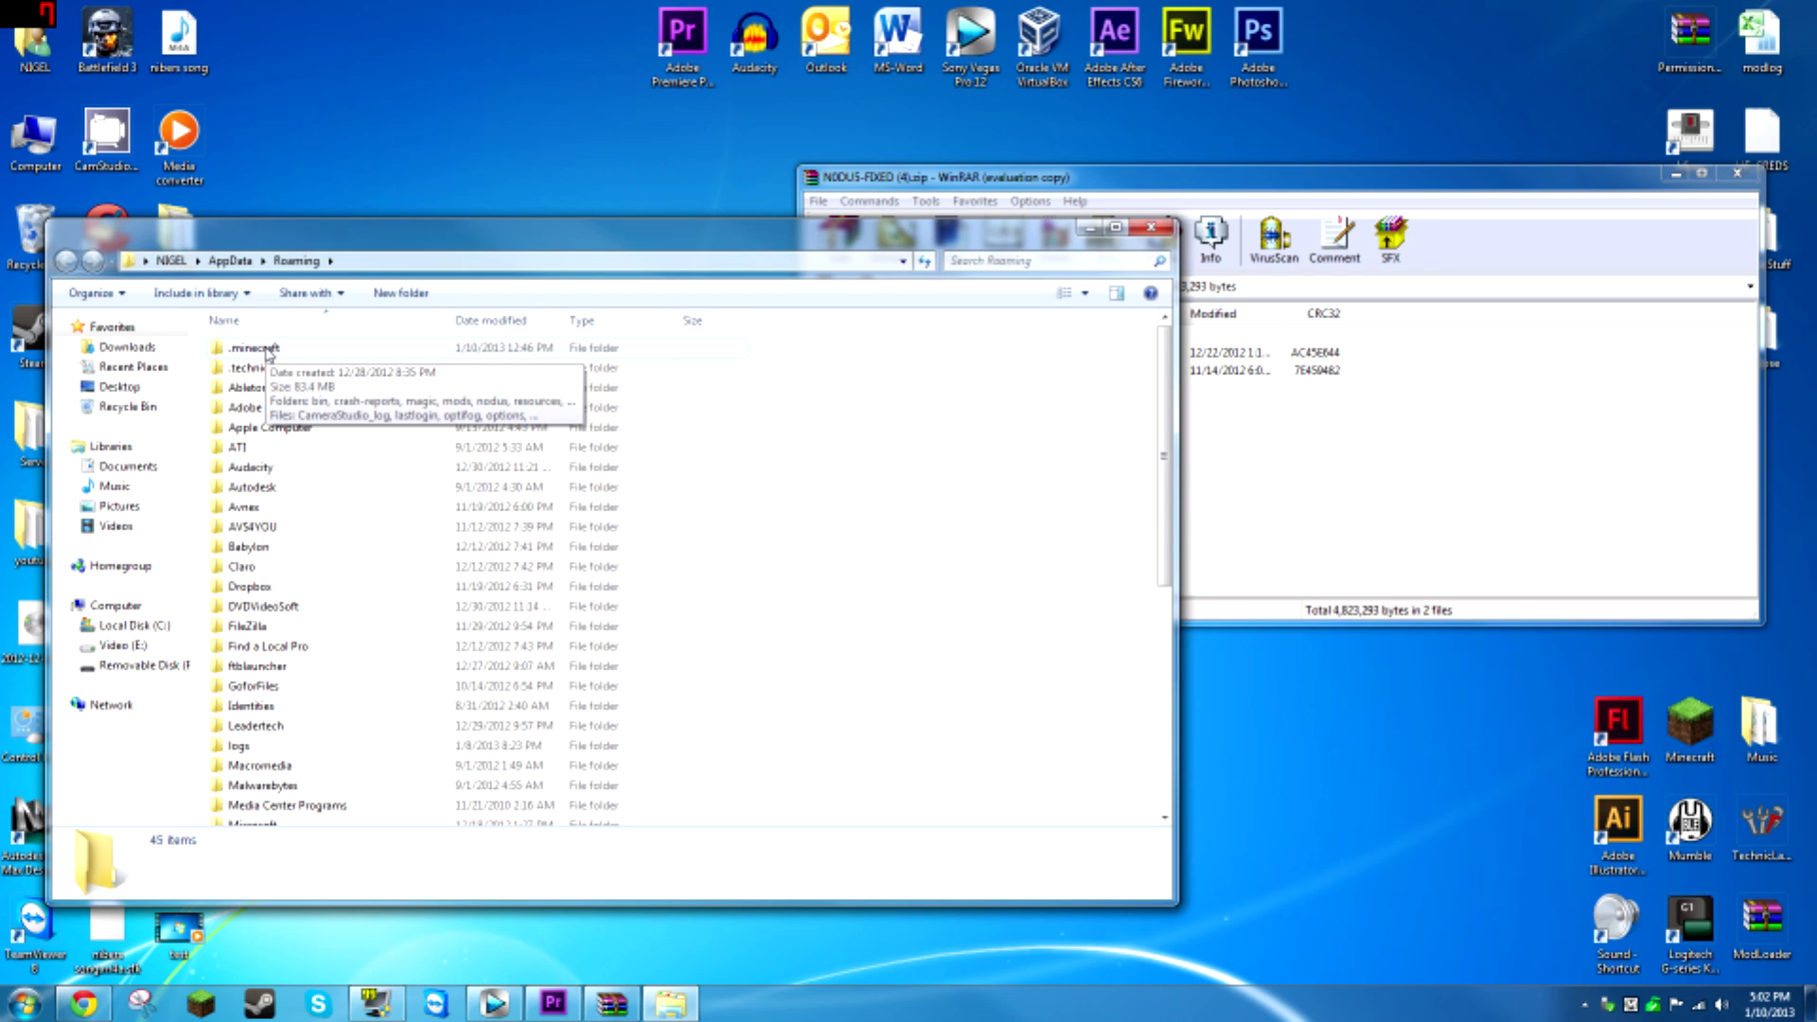
# Go into .minecraft\bin and delete the original minecraft.jar.
pyautogui.doubleClick(267, 350)
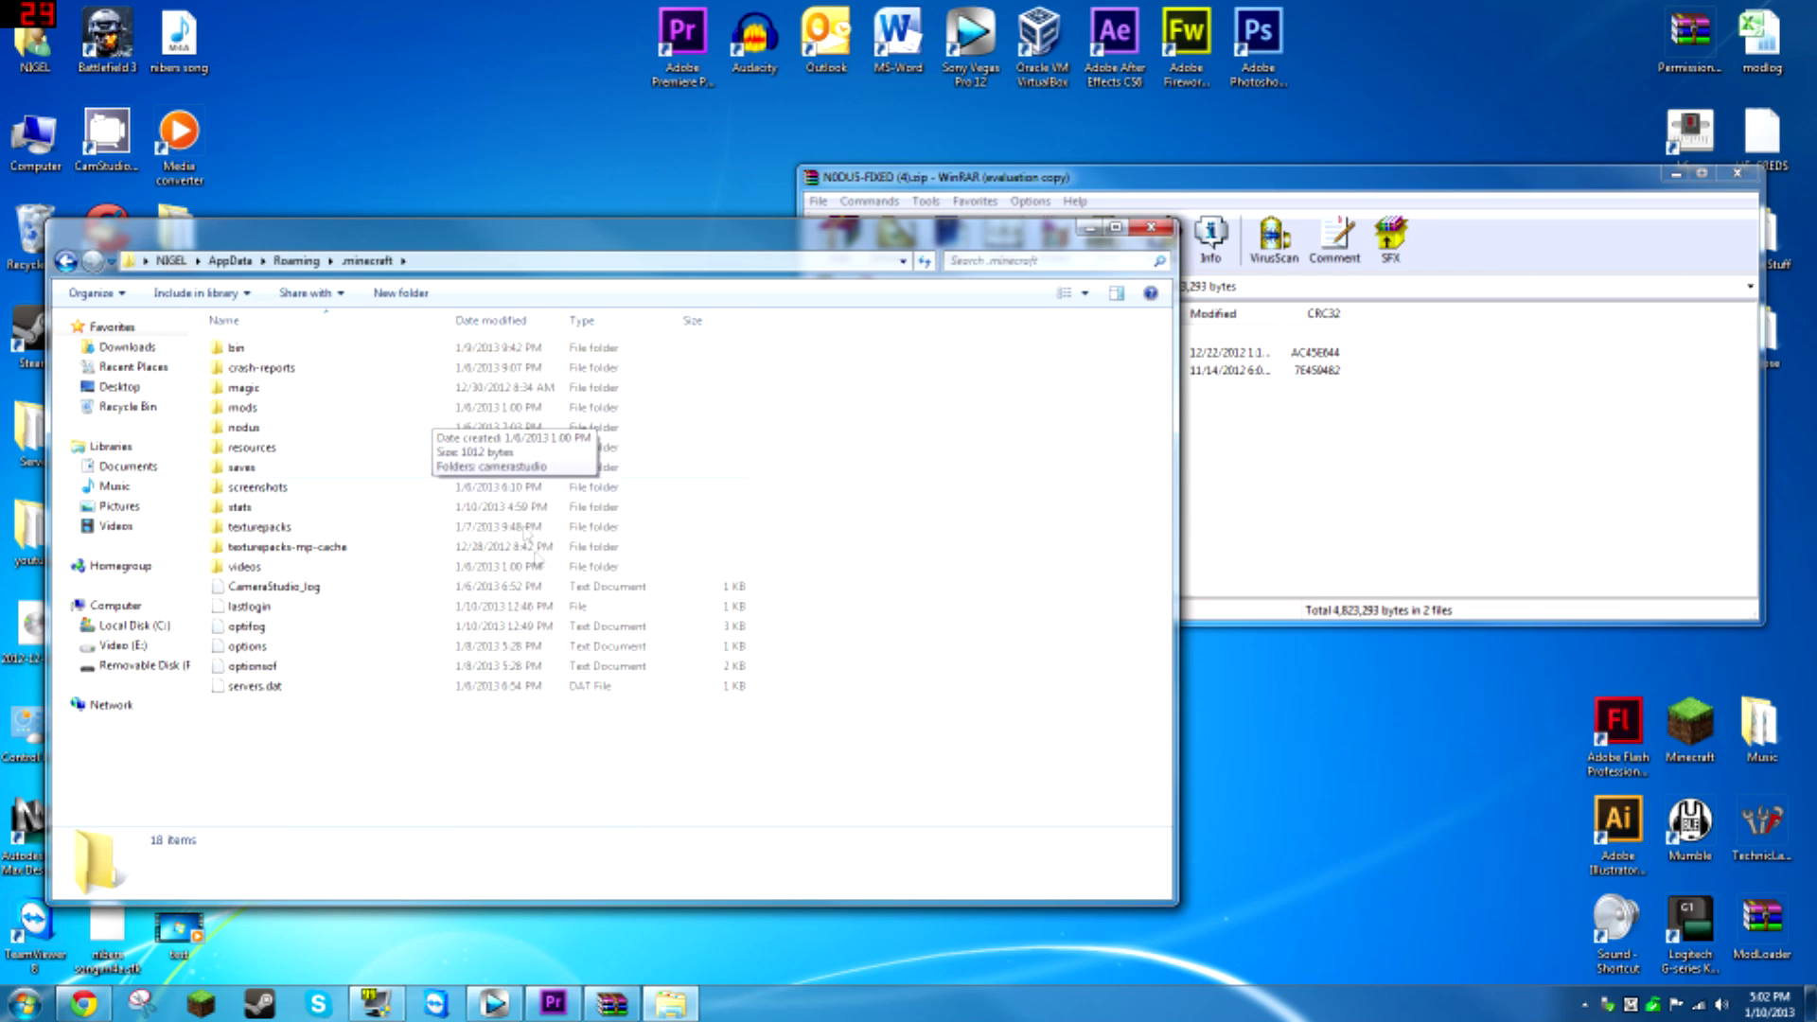
pyautogui.doubleClick(270, 352)
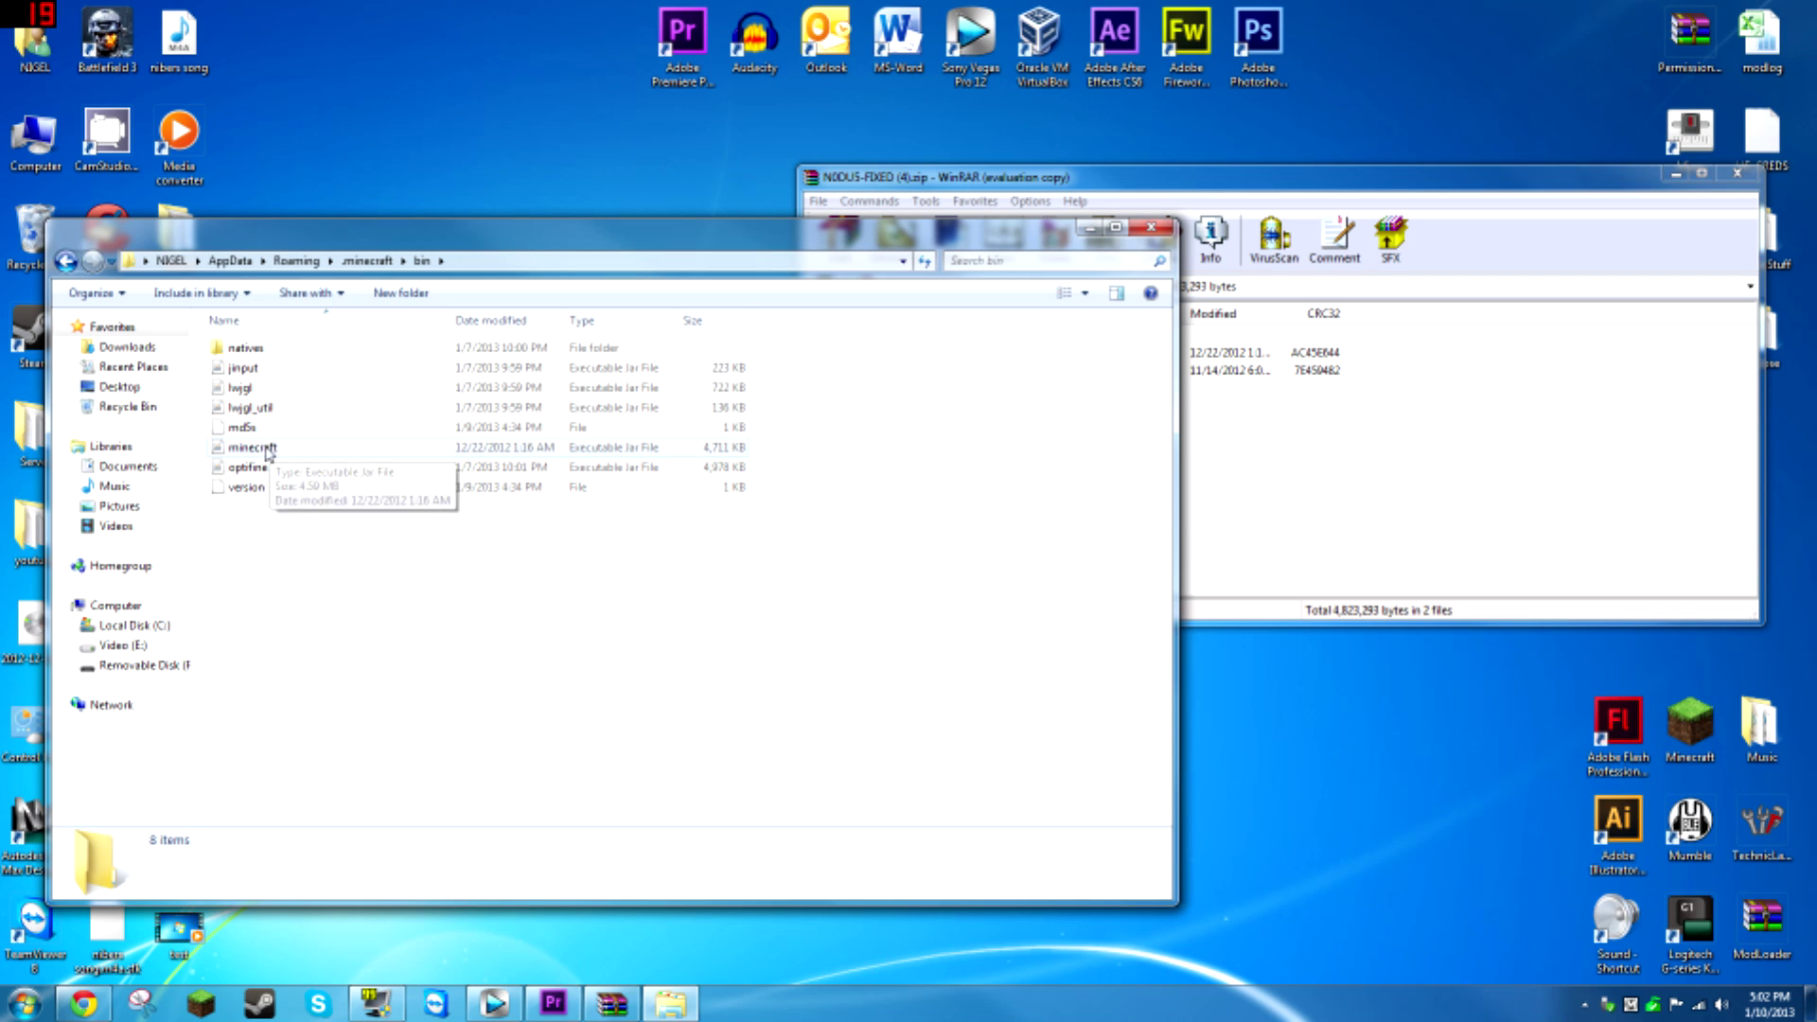
pyautogui.rightClick(266, 447)
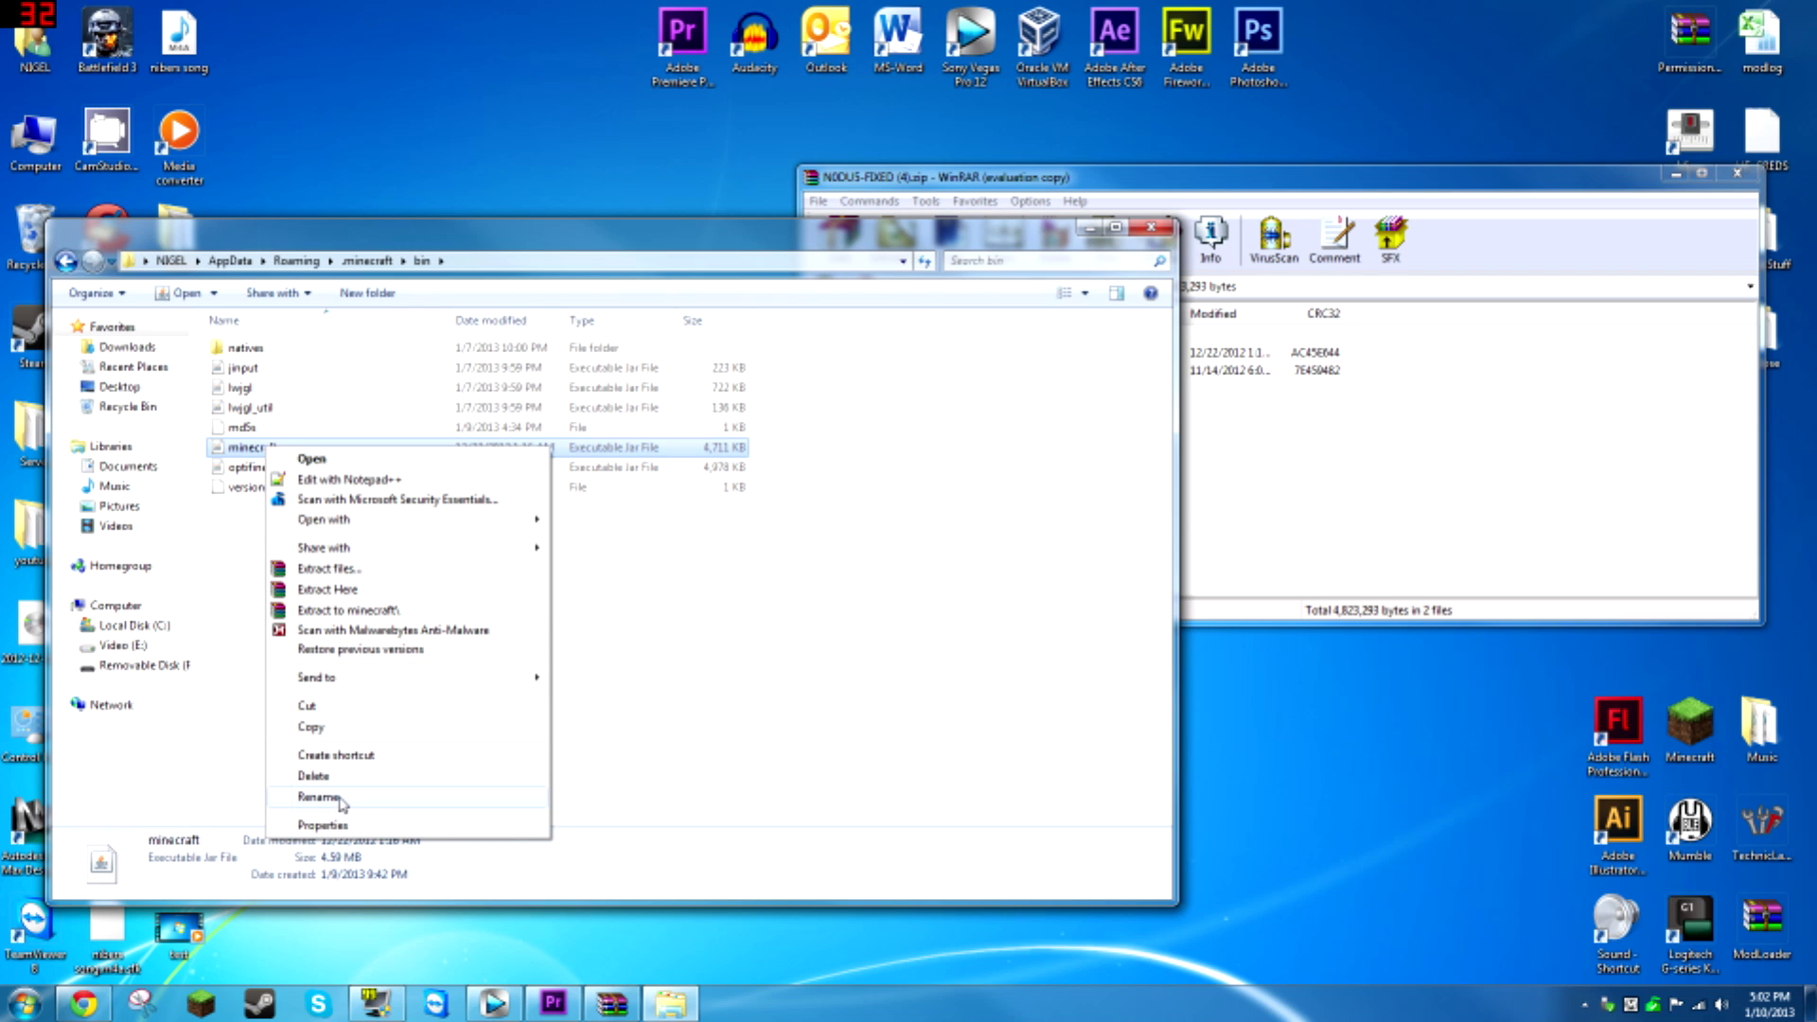
pyautogui.click(350, 776)
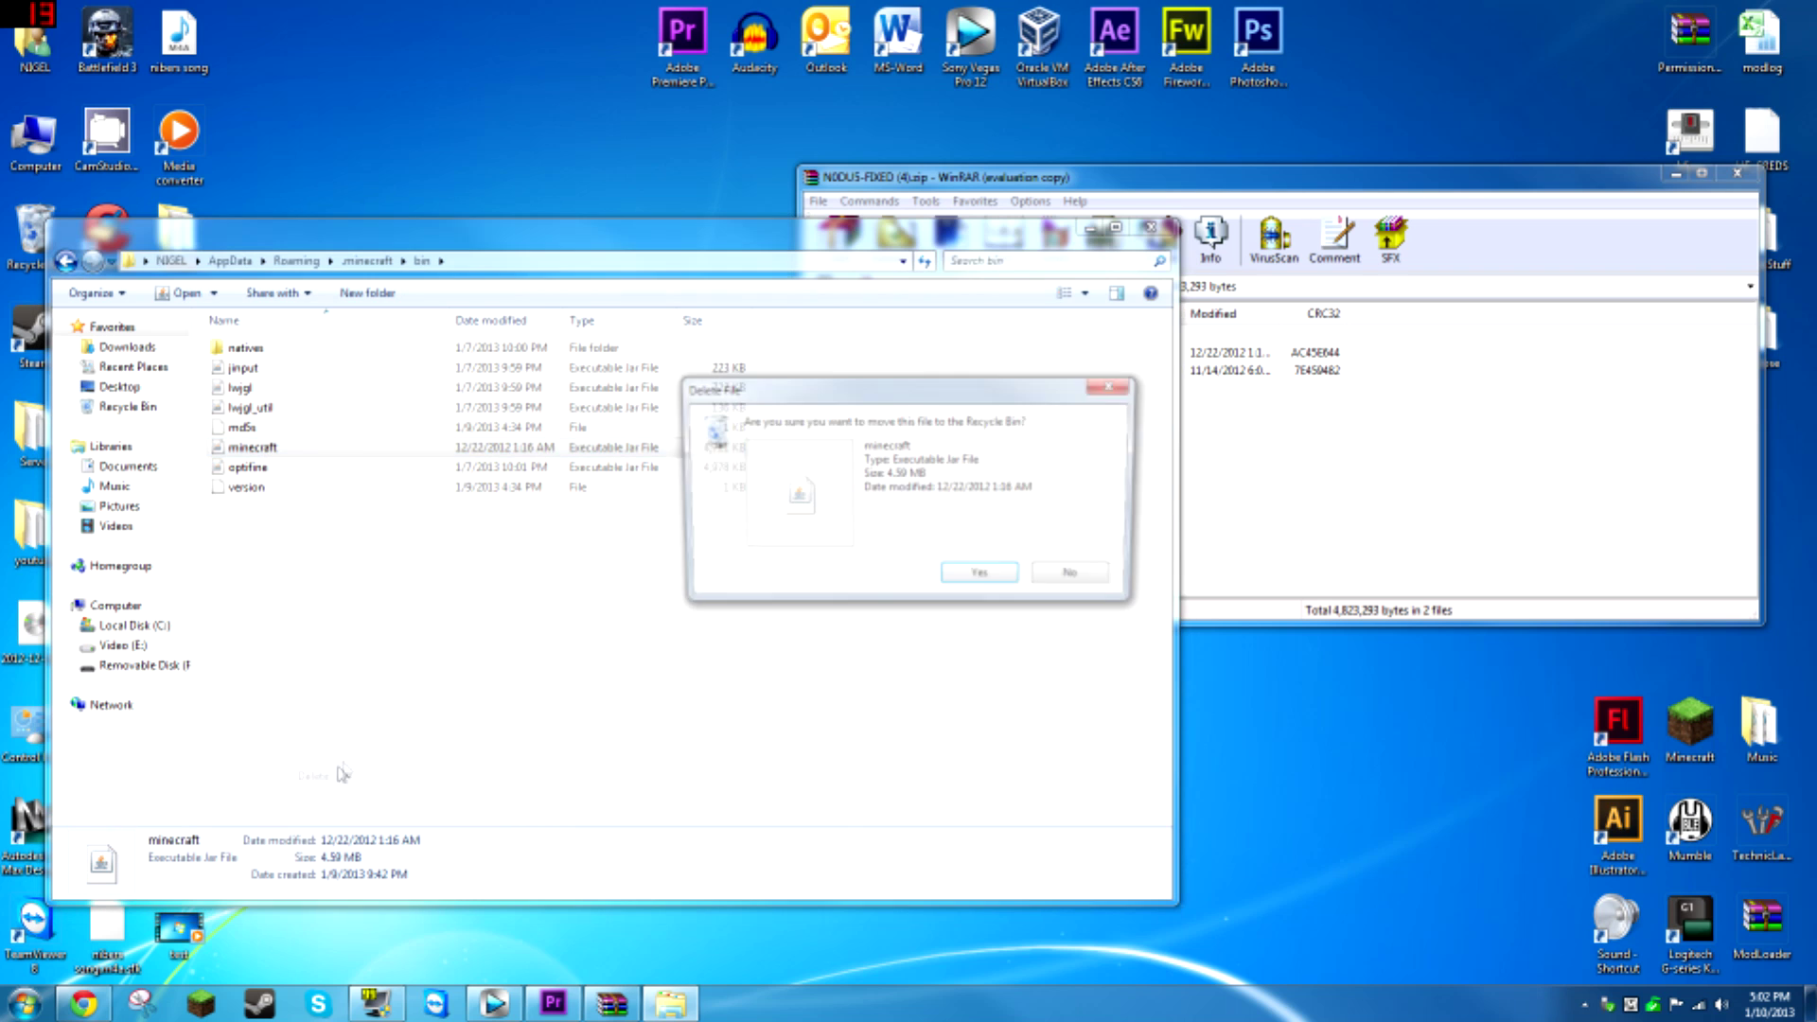
pyautogui.click(969, 579)
# Drag the Nodus minecraft.jar from WinRAR into the bin folder, then close WinRAR.
pyautogui.click(1410, 506)
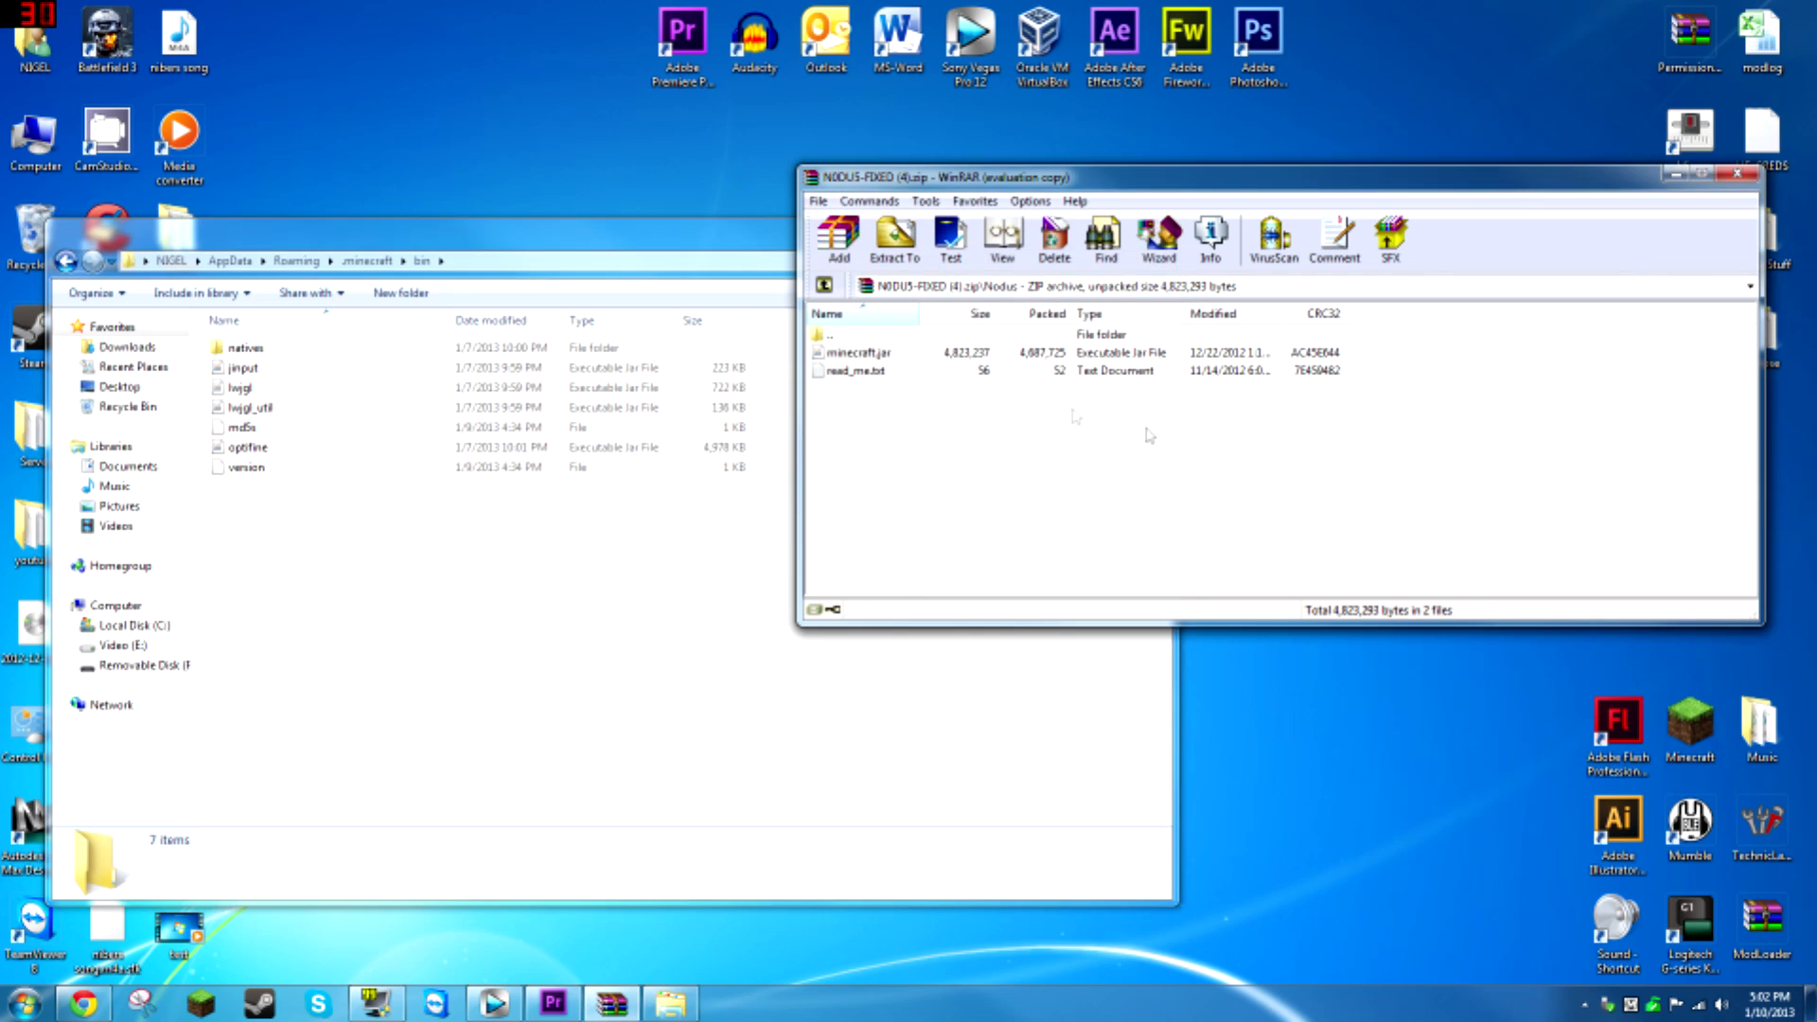
pyautogui.moveTo(855, 357); pyautogui.dragTo(328, 596)
pyautogui.click(436, 597)
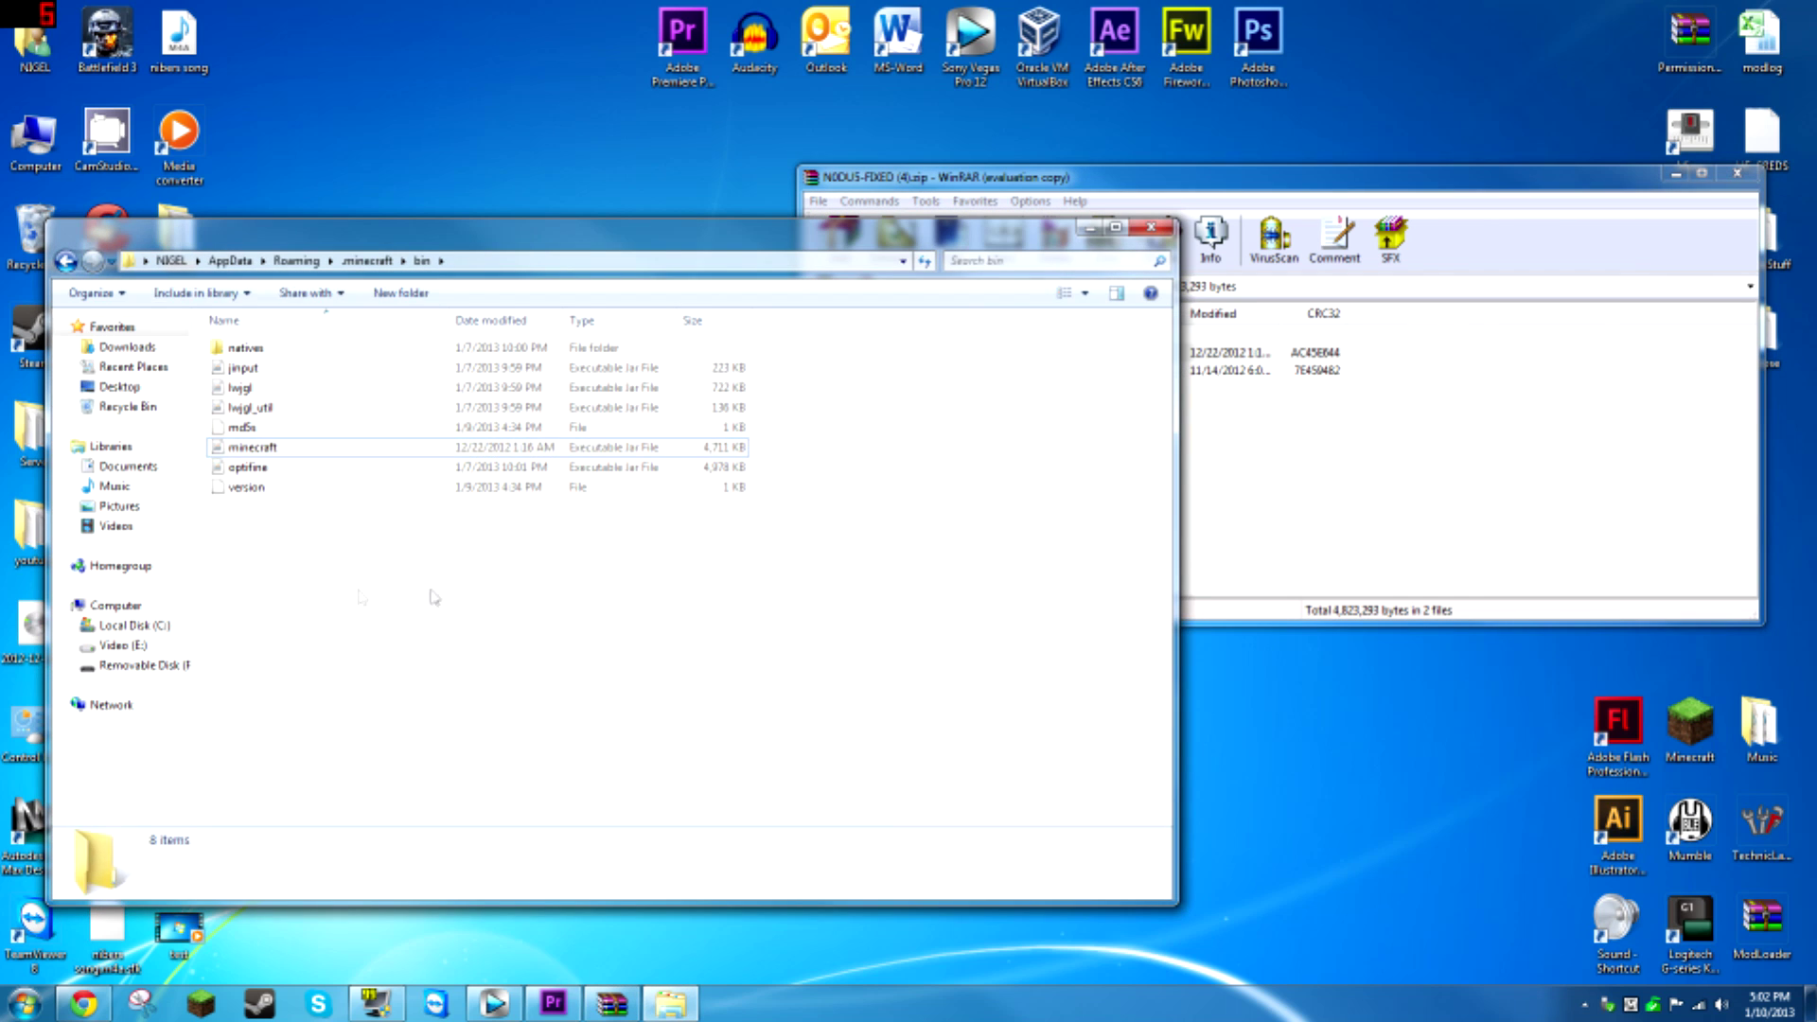
pyautogui.click(1738, 176)
# Close the .minecraft\bin Explorer window.
pyautogui.click(1151, 227)
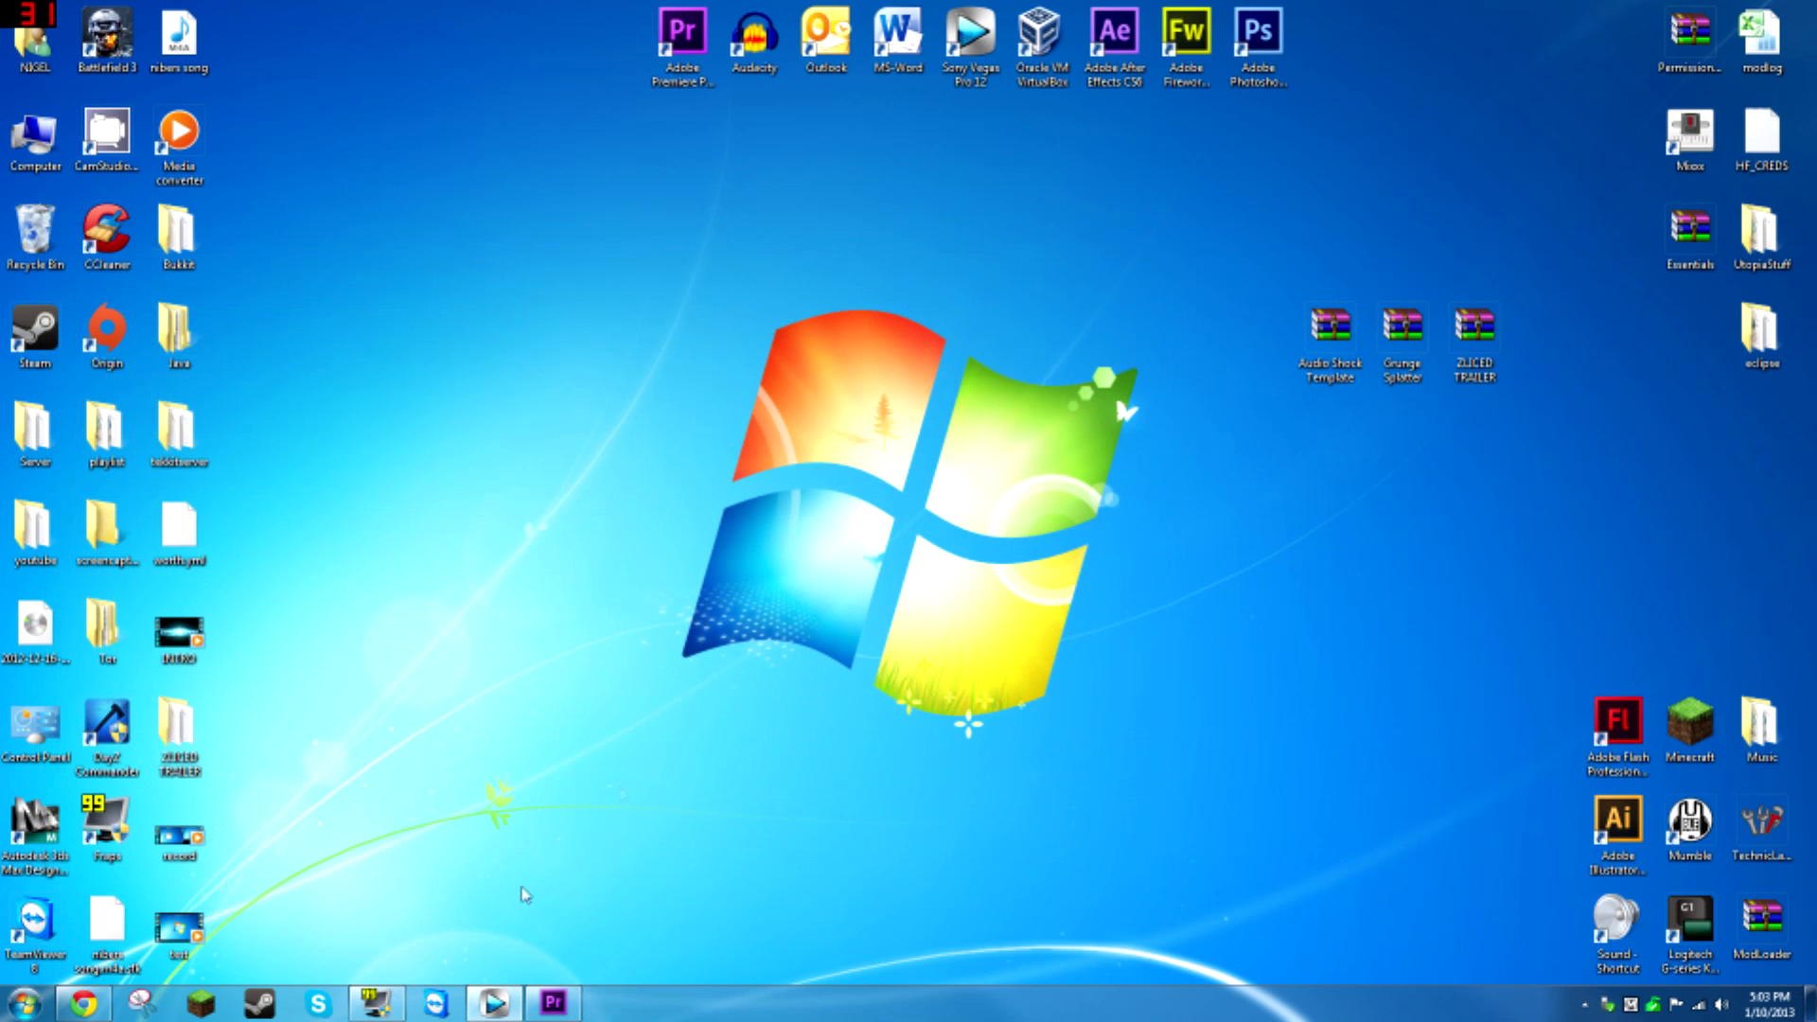